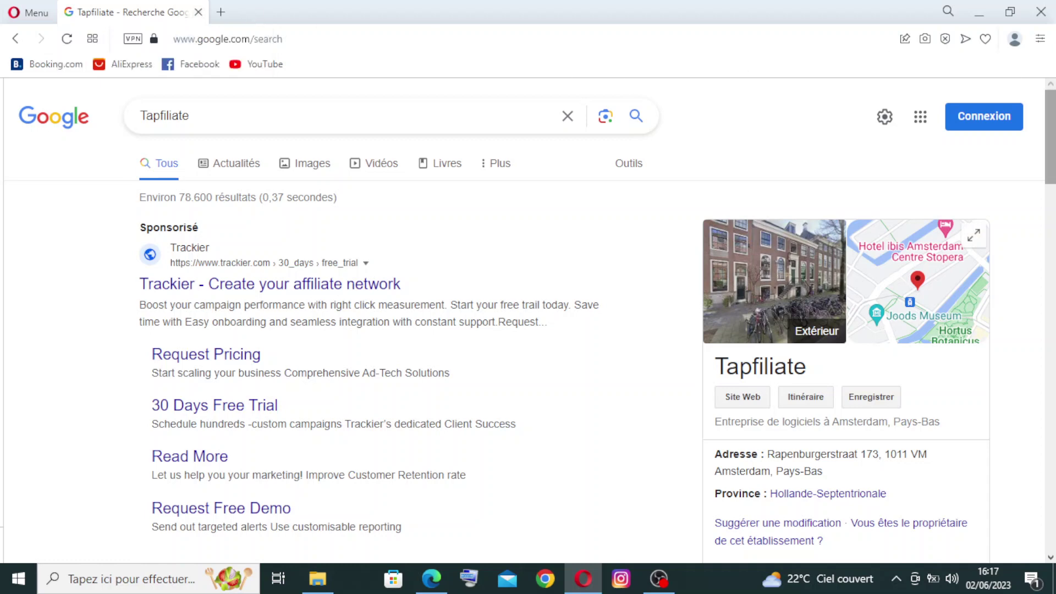
# Open the 'Tapfiliate: Affiliate Tracking Software' result from the Google results for Tapfiliate
pyautogui.scroll(-1, 1053, 172)
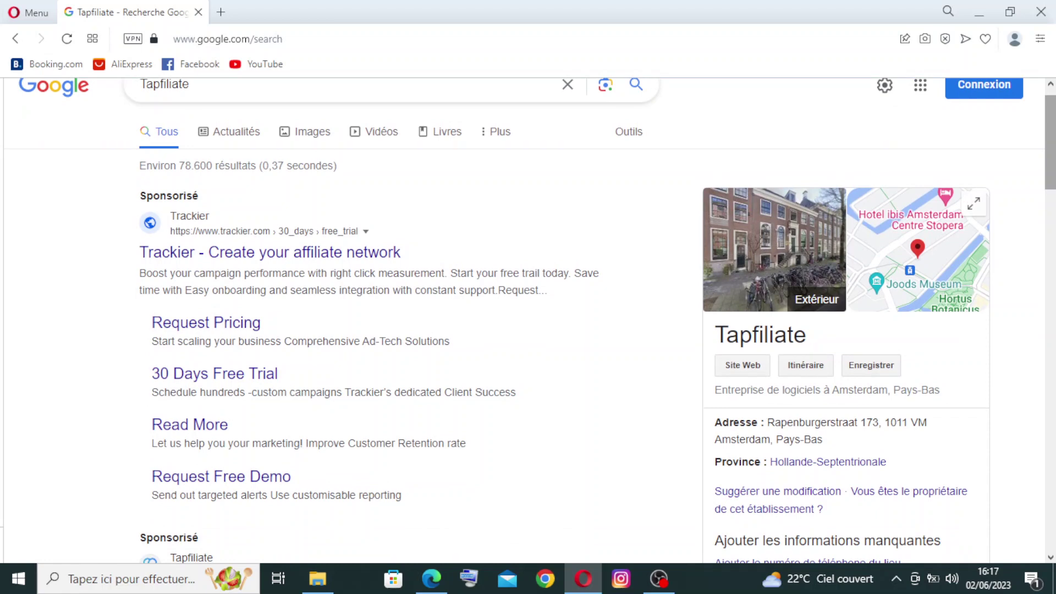
pyautogui.scroll(-1, 1050, 142)
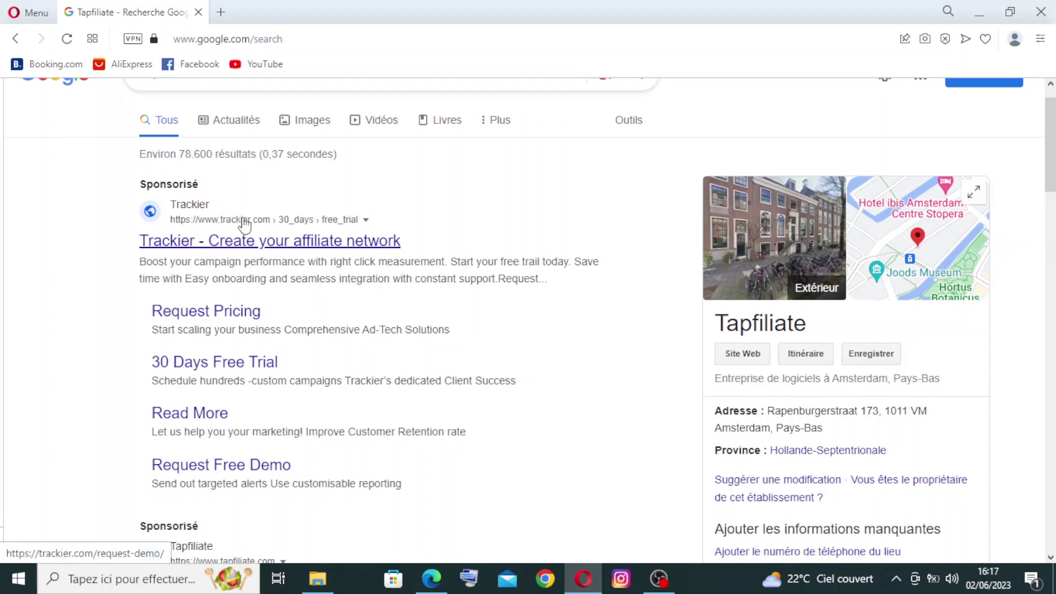
pyautogui.scroll(-1, 1050, 143)
pyautogui.moveTo(1051, 130); pyautogui.dragTo(1053, 210)
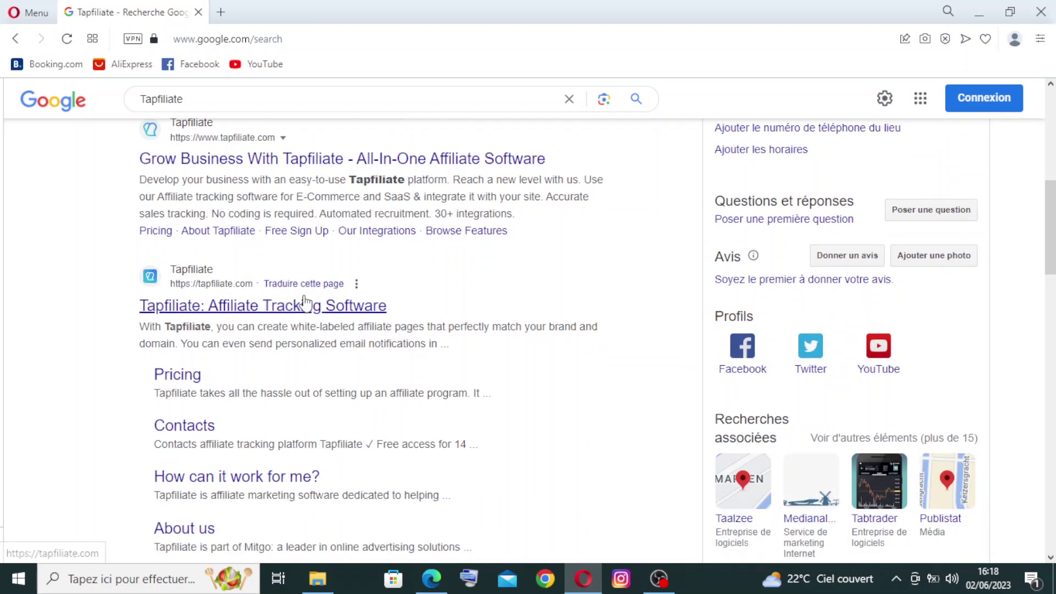
pyautogui.moveTo(1051, 226); pyautogui.dragTo(1052, 335)
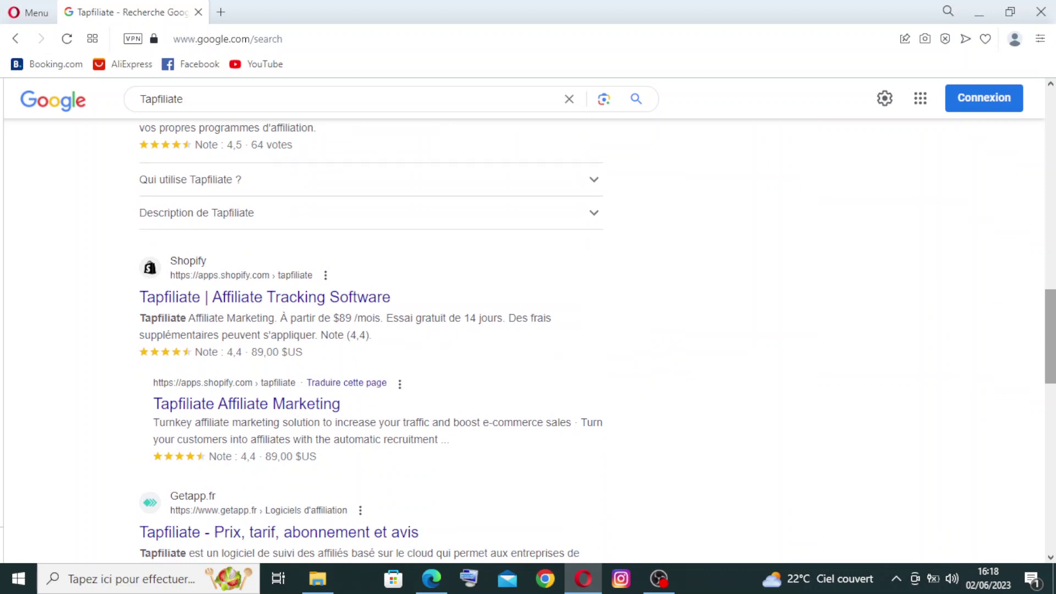
pyautogui.moveTo(1051, 335); pyautogui.dragTo(1051, 207)
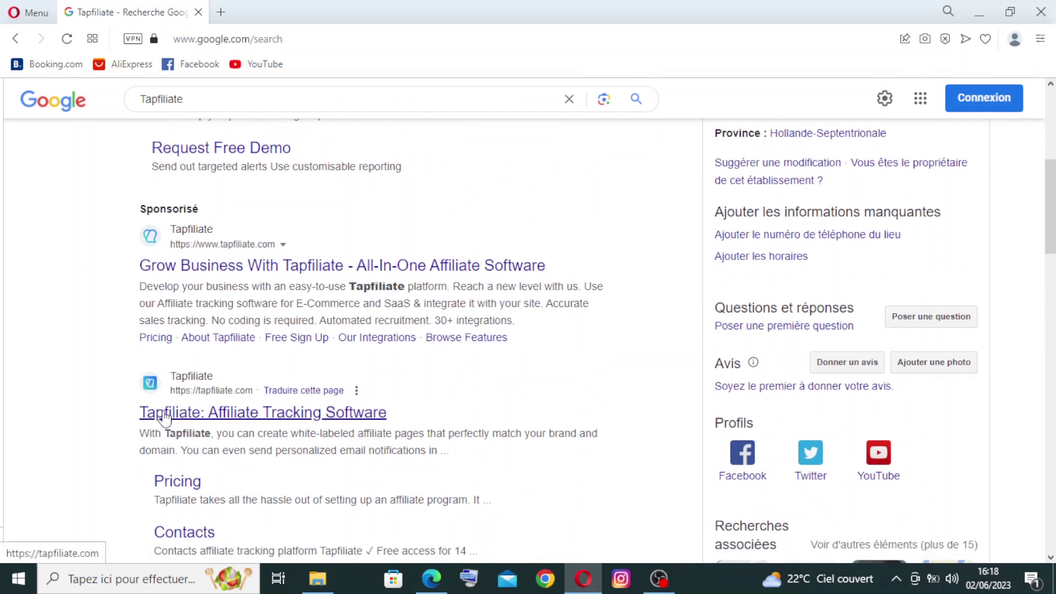
pyautogui.click(326, 418)
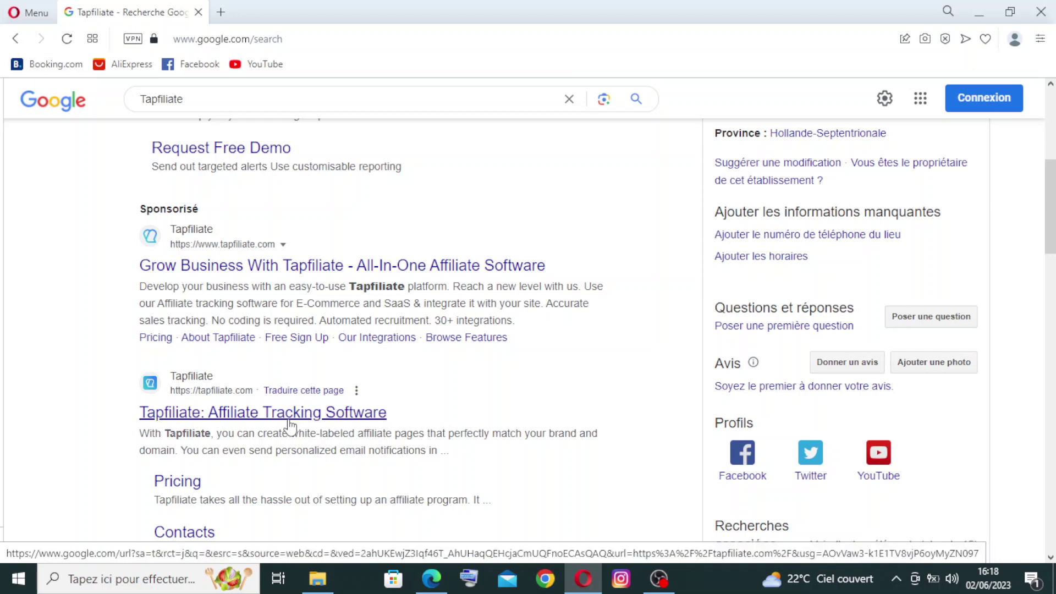
pyautogui.hotkey('ctrl', 'f')
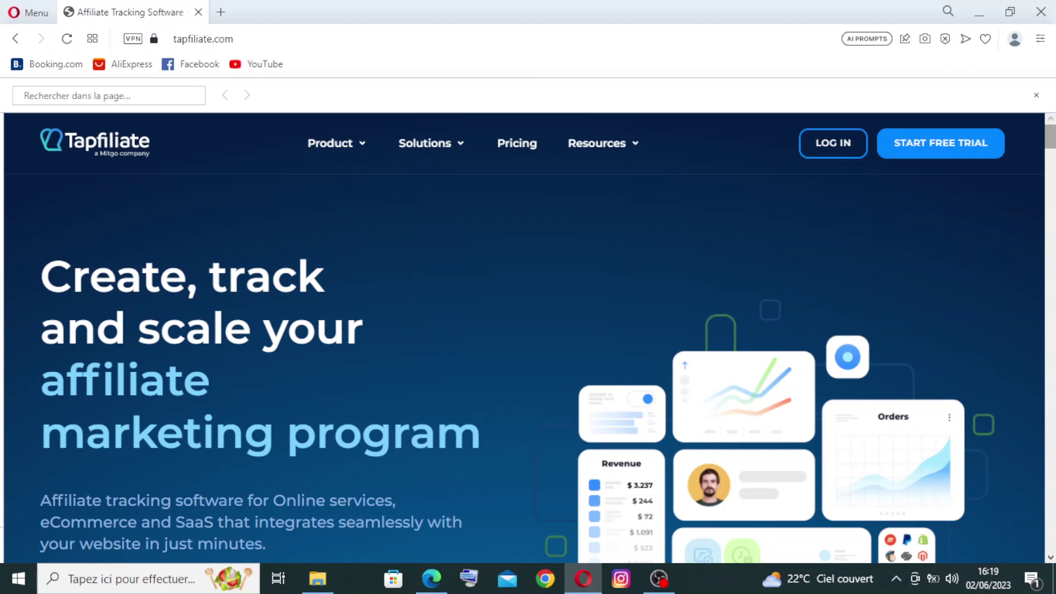
# Scroll down through the Tapfiliate homepage content
pyautogui.moveTo(425, 144)
pyautogui.click(1050, 559)
pyautogui.scroll(-1, 1051, 558)
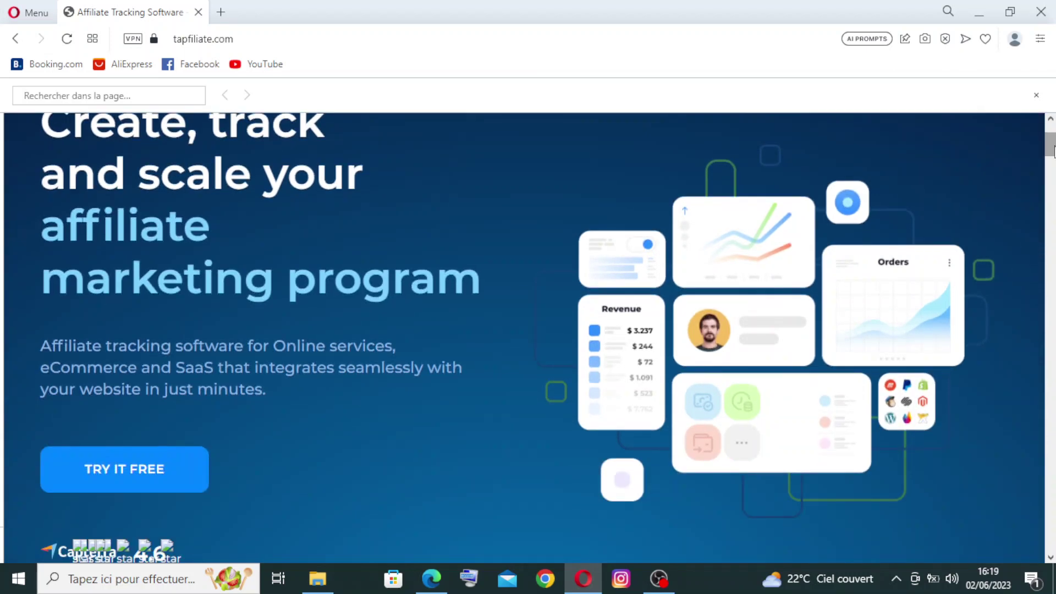
pyautogui.scroll(-2, 1050, 559)
pyautogui.scroll(-15, 527, 338)
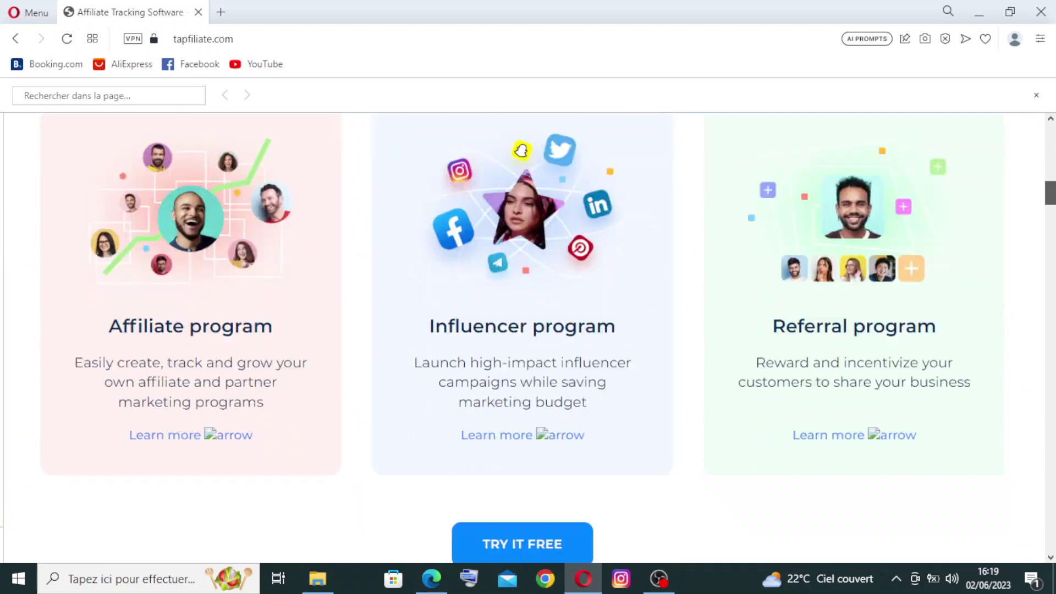
pyautogui.scroll(-2, 528, 338)
pyautogui.scroll(3, 528, 338)
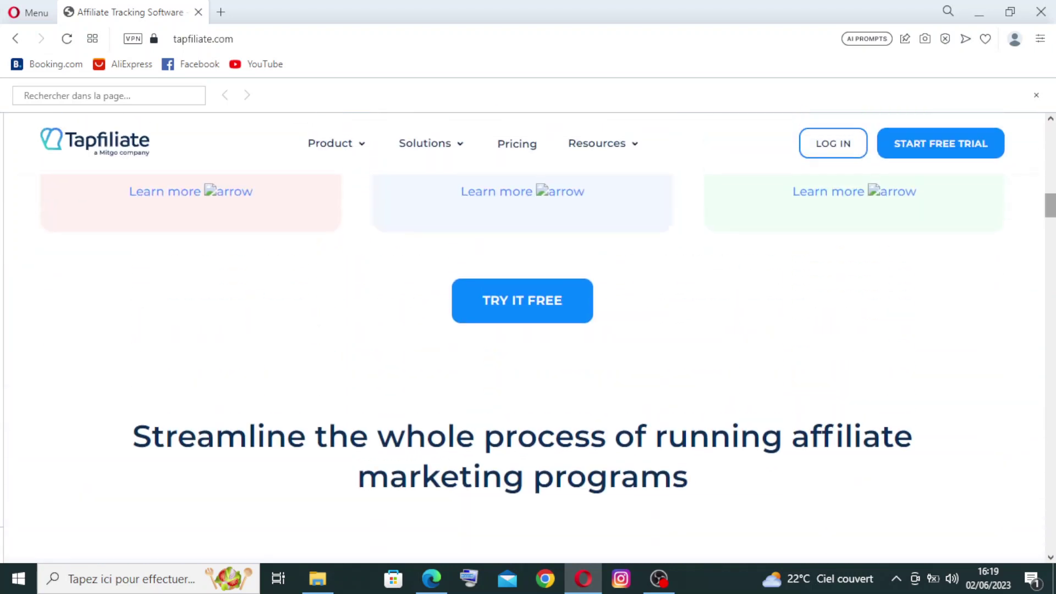
pyautogui.scroll(-2, 527, 338)
pyautogui.scroll(-15, 528, 338)
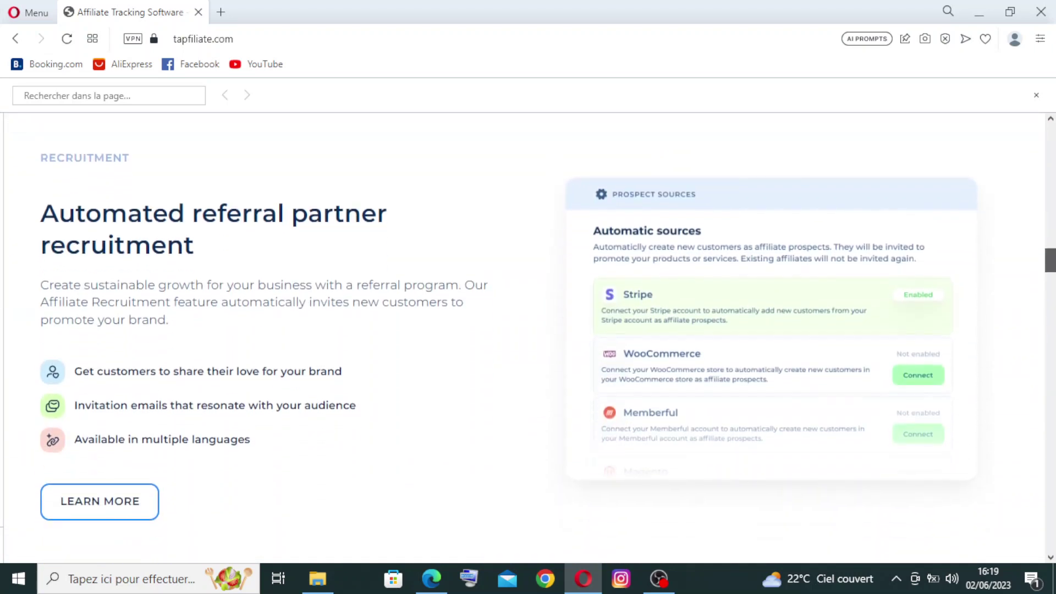
pyautogui.scroll(-10, 1051, 304)
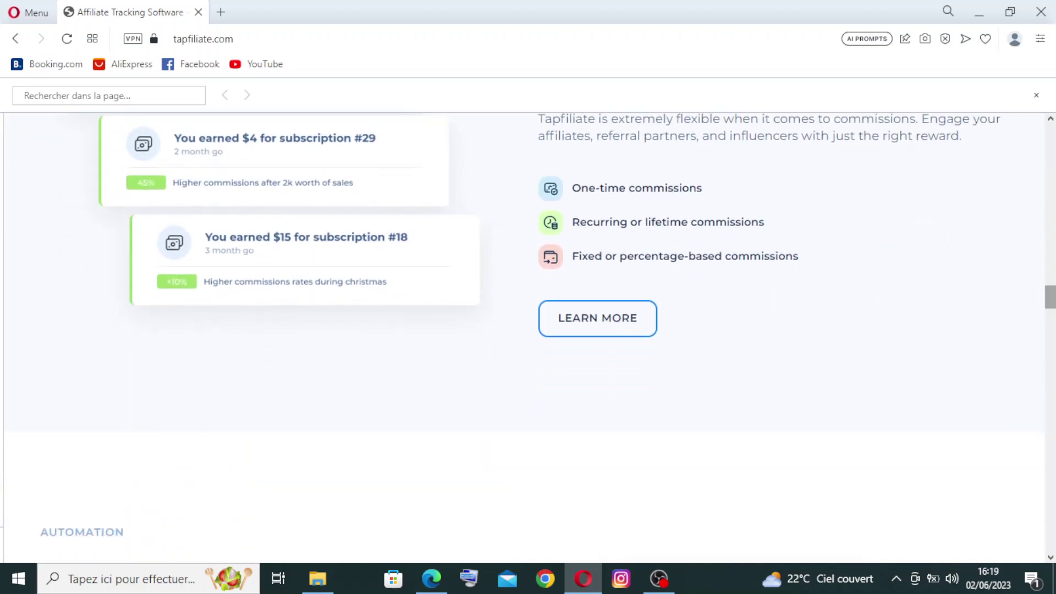
pyautogui.moveTo(1051, 304); pyautogui.dragTo(1051, 147)
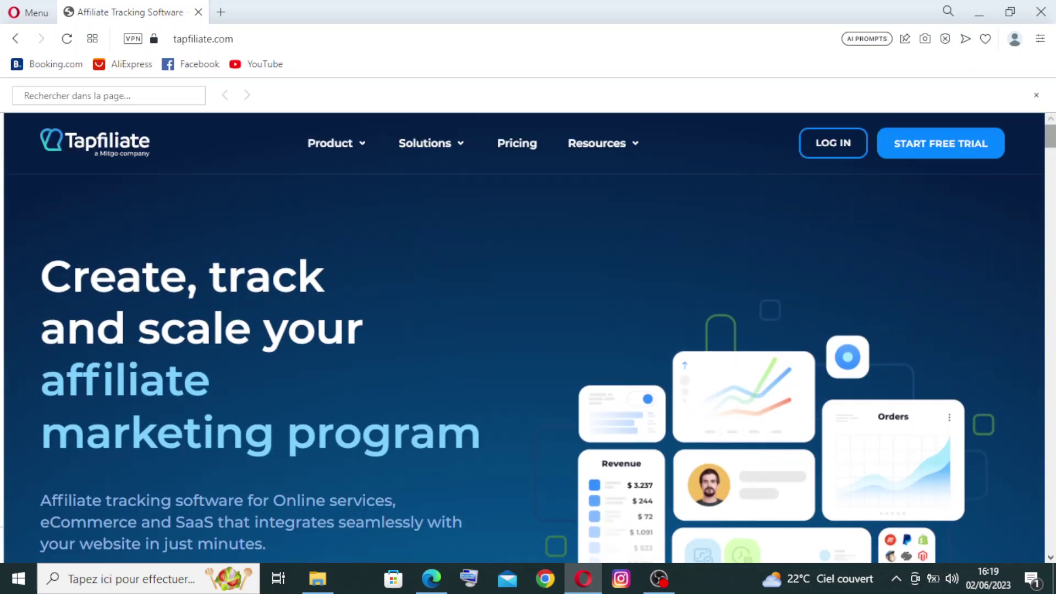
pyautogui.scroll(-2, 399, 364)
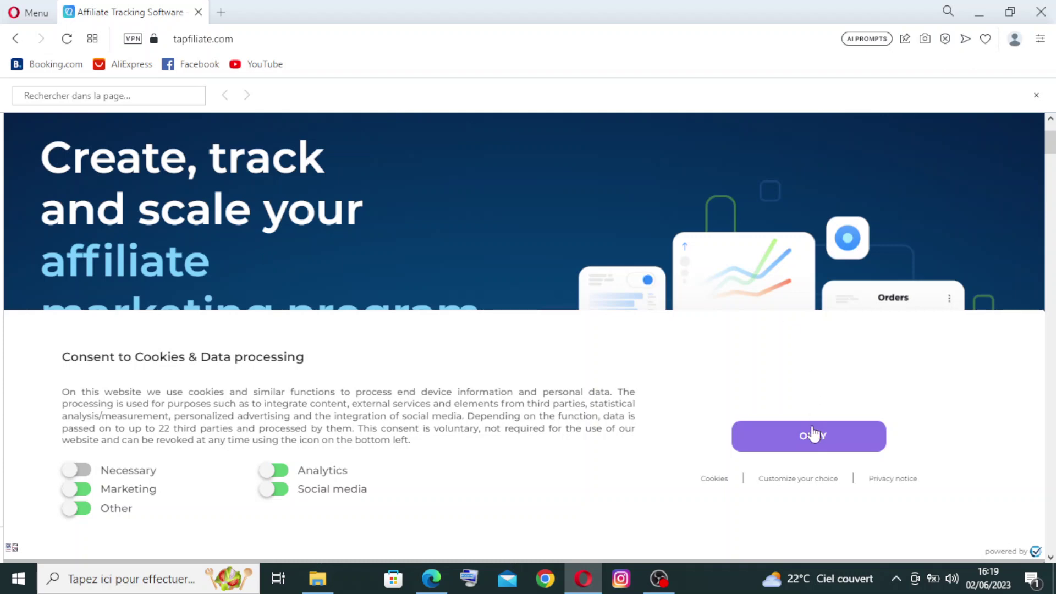
# Accept the cookie banner with OKAY and start the free trial from the header
pyautogui.click(813, 437)
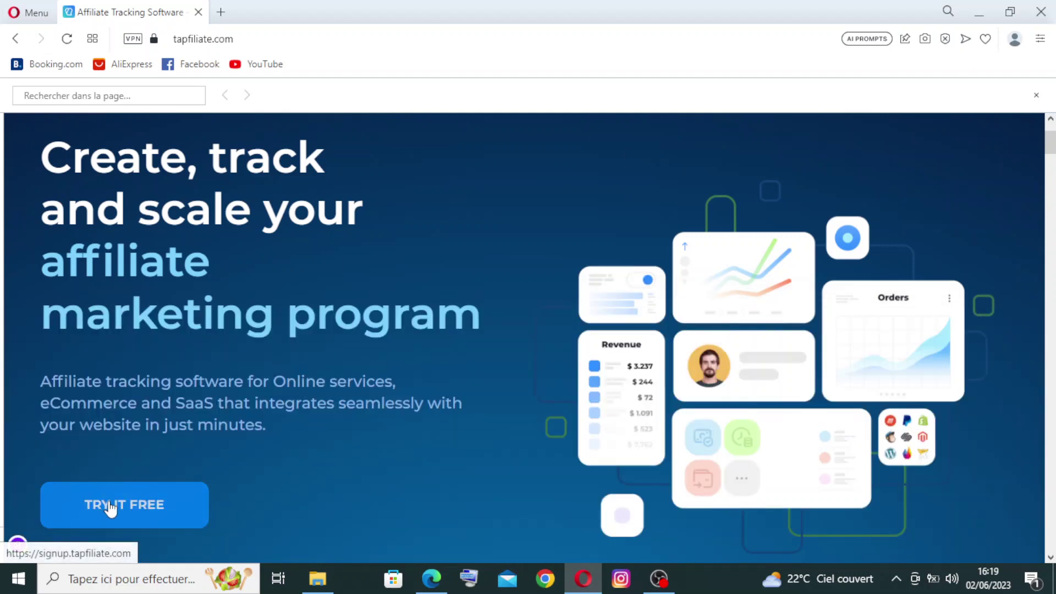
pyautogui.scroll(2, 1008, 278)
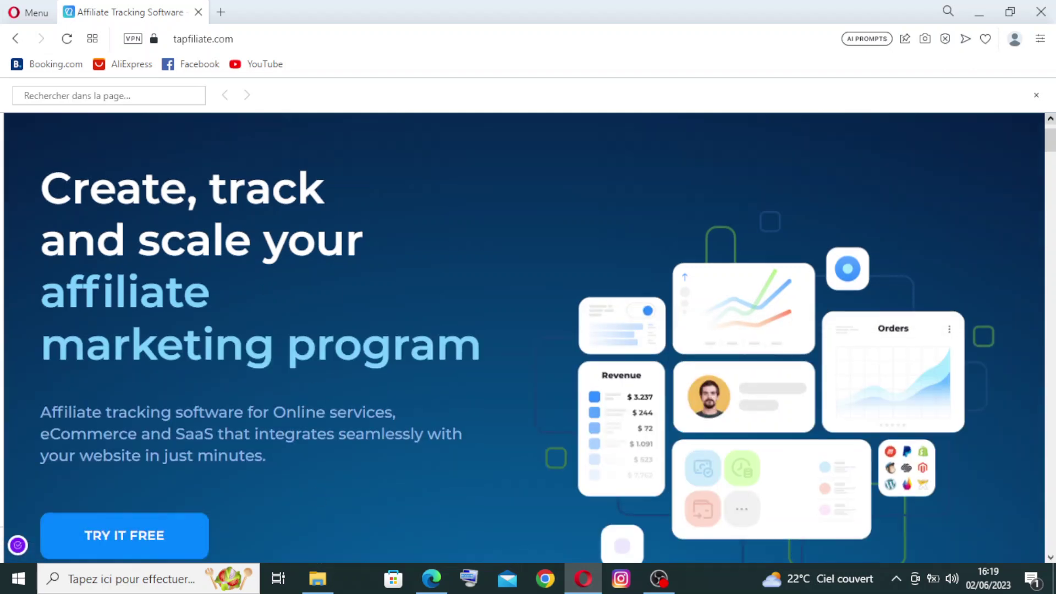
pyautogui.click(952, 147)
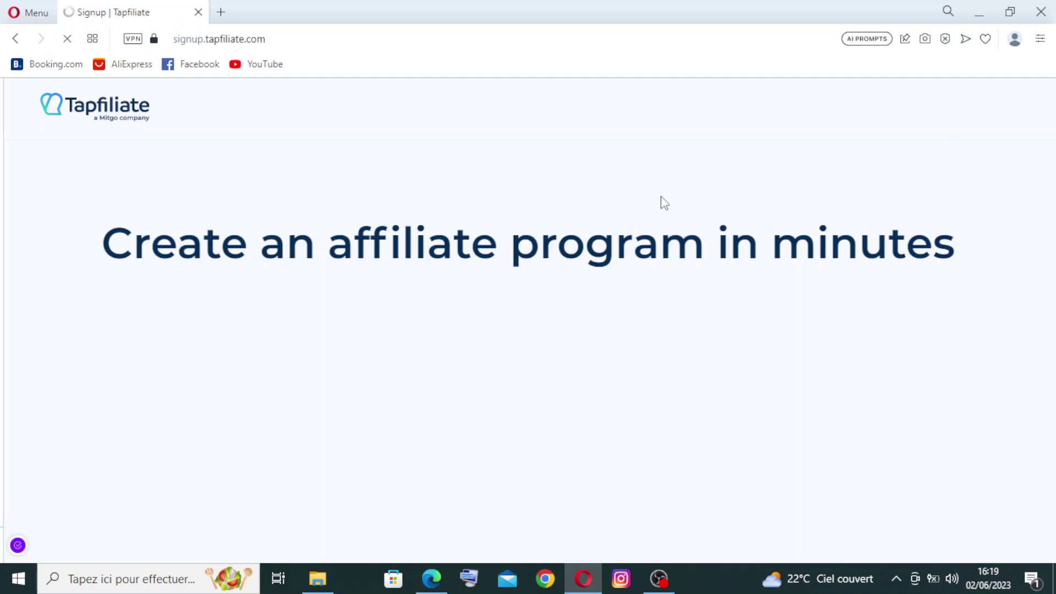
# Check the plan dropdown on the signup form, leaving 'Pro - $149.00 p/m' selected
pyautogui.hotkey('ctrl', 'f')
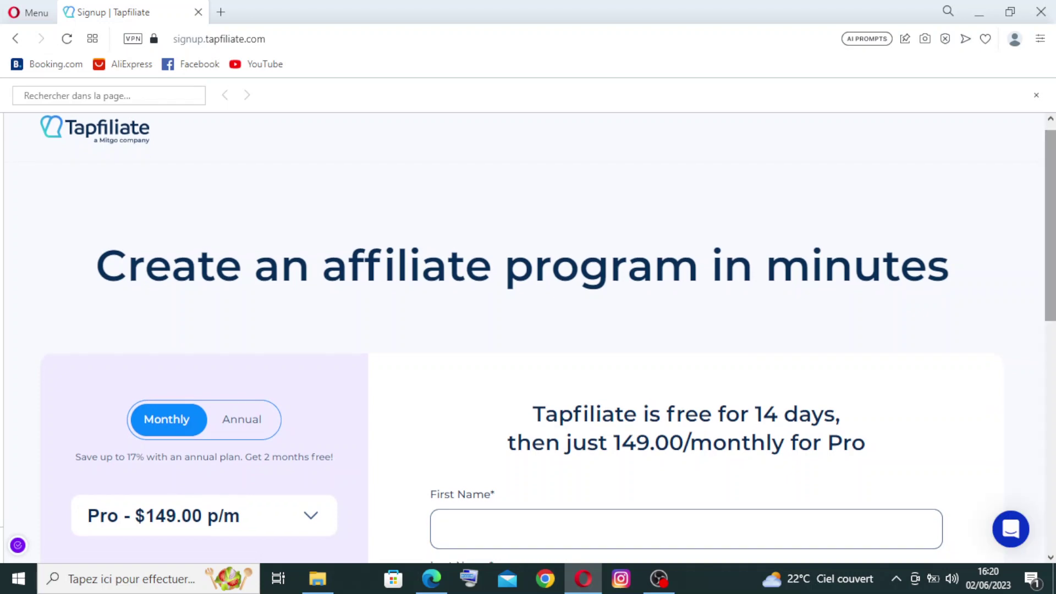
pyautogui.scroll(-7, 528, 338)
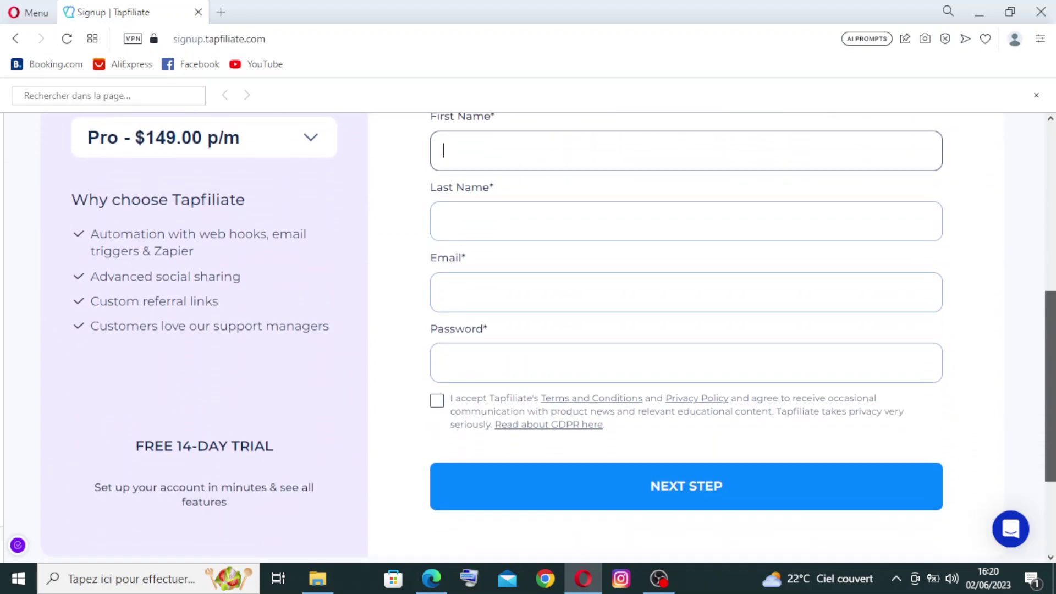
pyautogui.scroll(2, 528, 338)
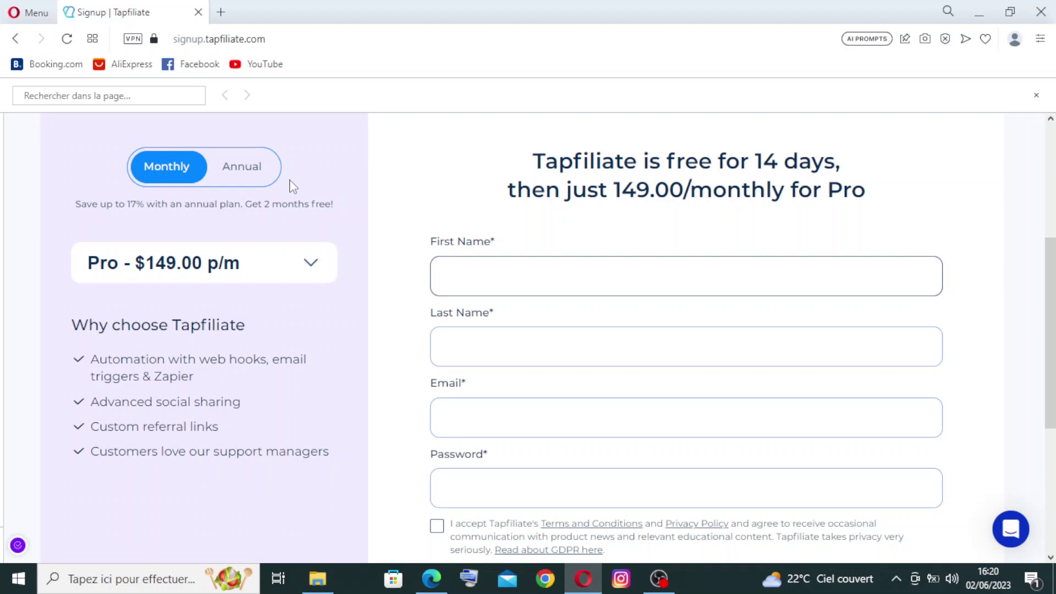
pyautogui.moveTo(5, 469)
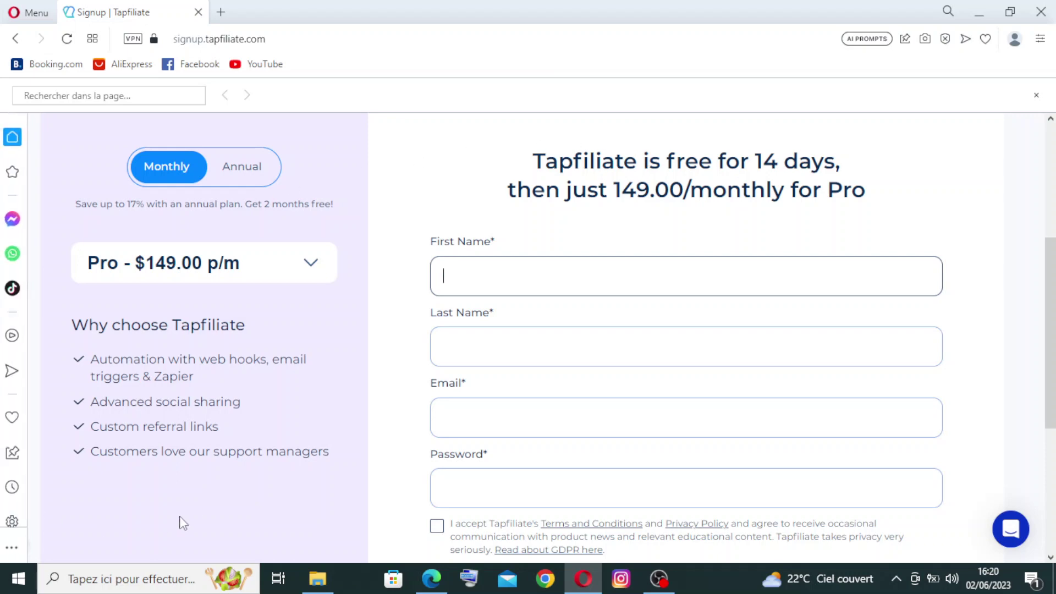
pyautogui.click(308, 266)
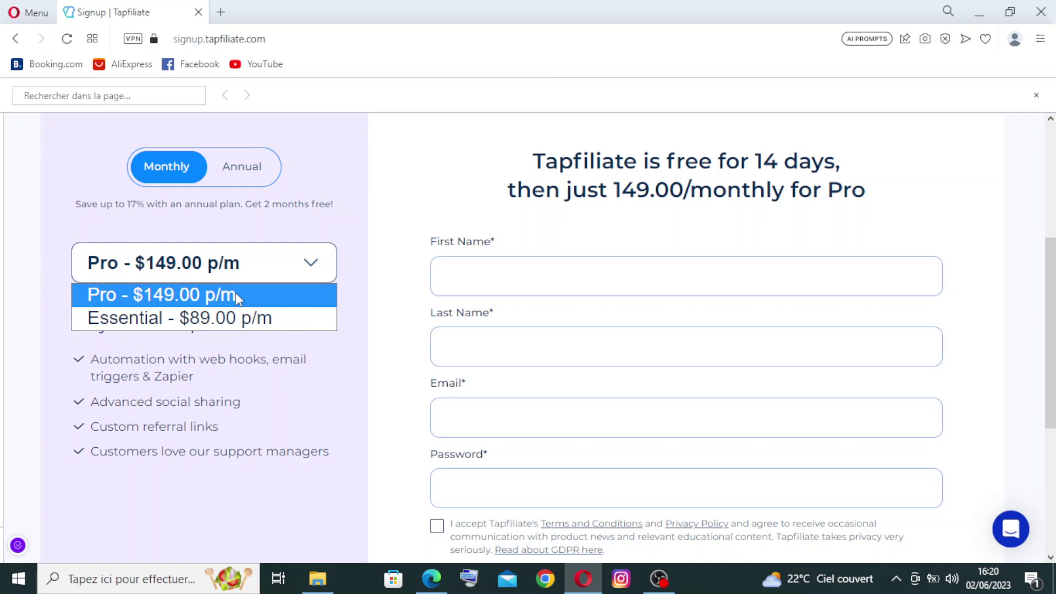
pyautogui.click(885, 244)
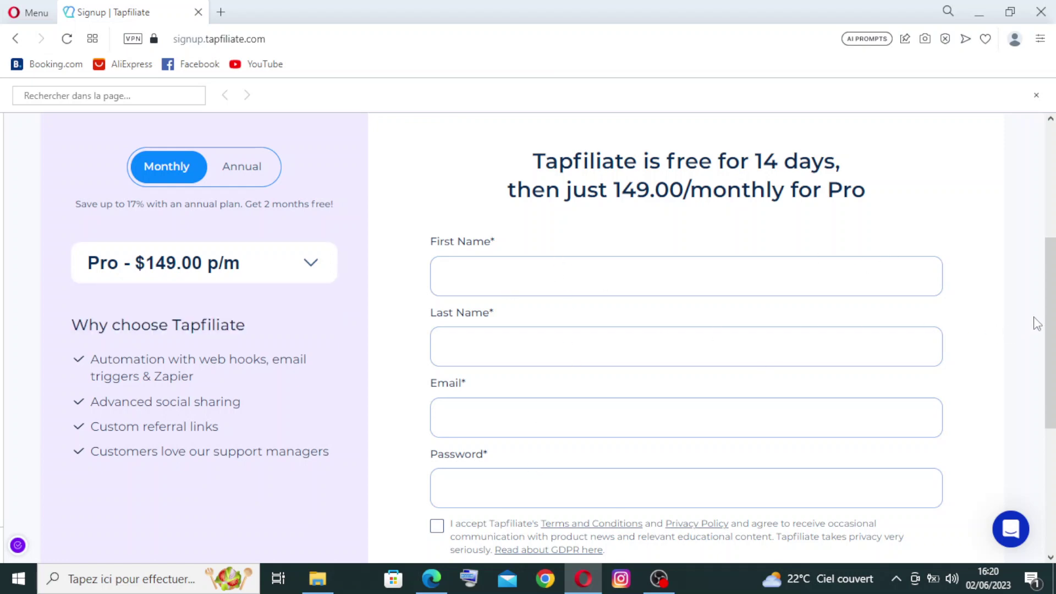
# Enter the user's first and last name in the signup form
pyautogui.scroll(-1, 1050, 325)
pyautogui.click(646, 267)
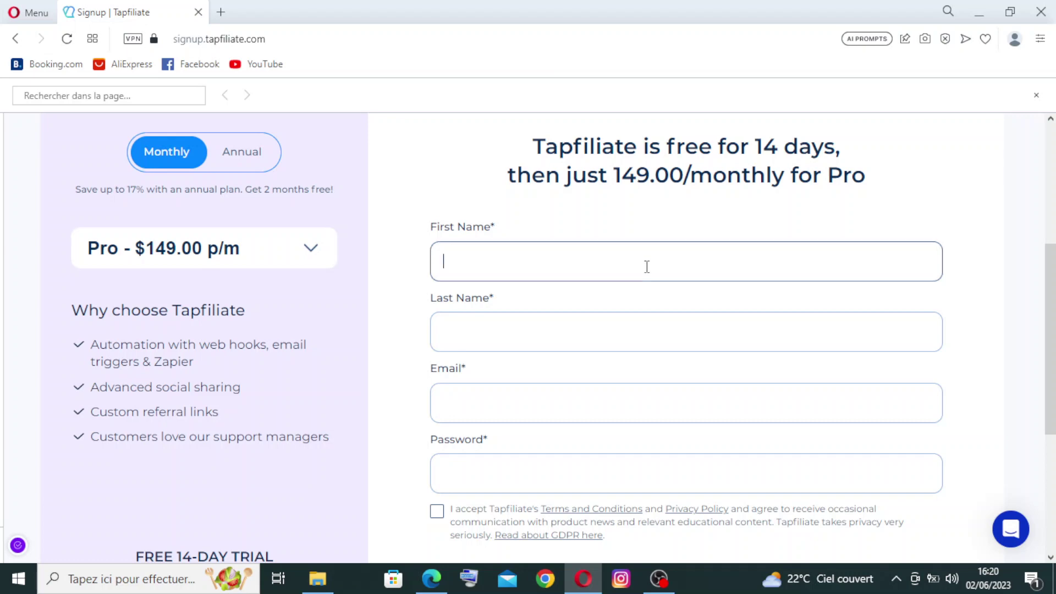
pyautogui.click(636, 343)
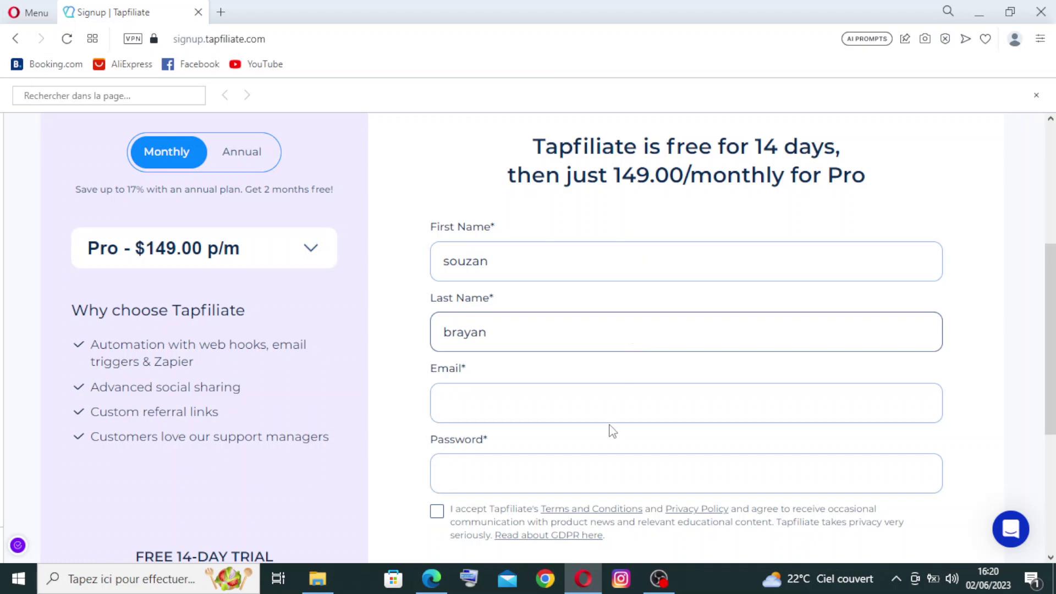
# Fill in the suggested e-mail and a password, and accept the Terms and Conditions
pyautogui.click(599, 405)
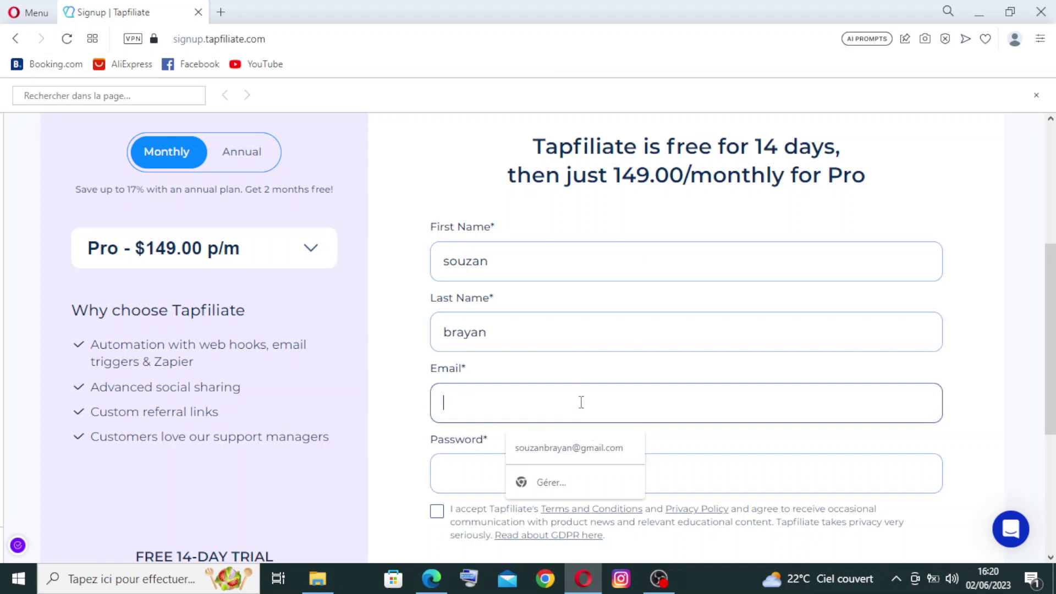
pyautogui.click(580, 448)
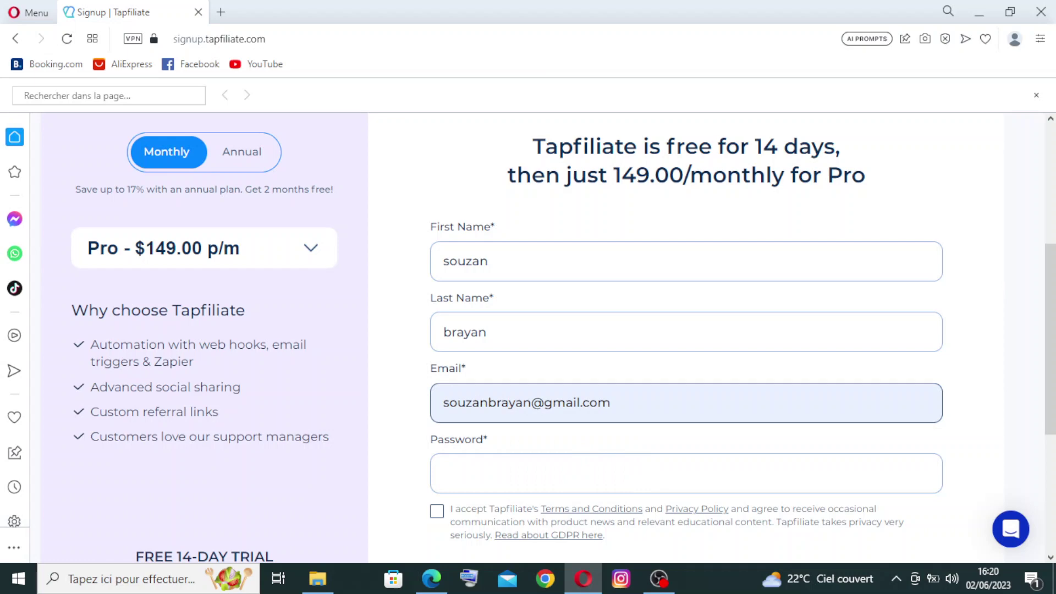
pyautogui.scroll(-2, 664, 367)
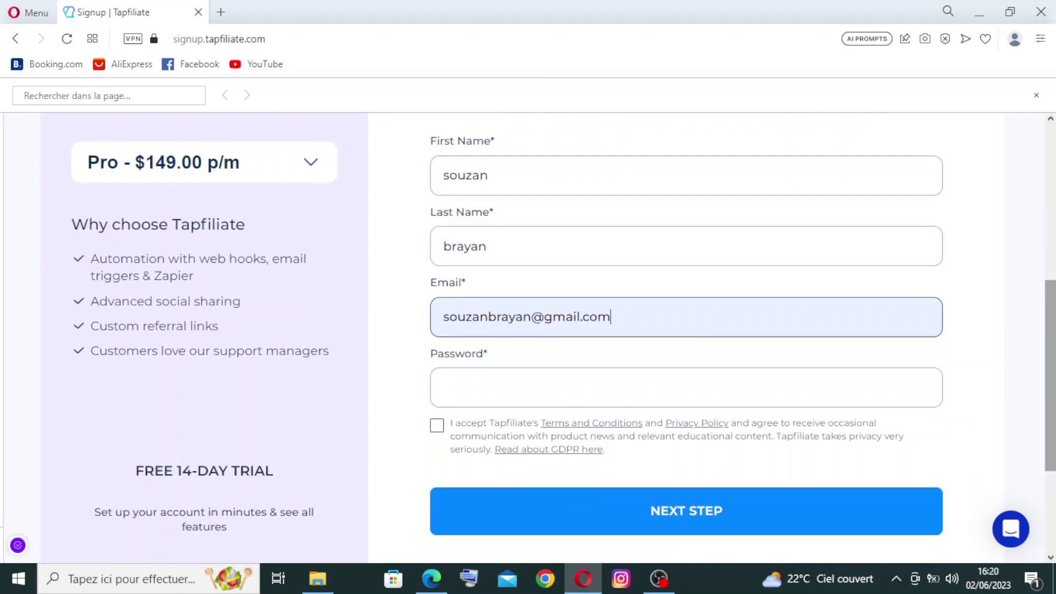
pyautogui.click(659, 379)
pyautogui.write('••••••')
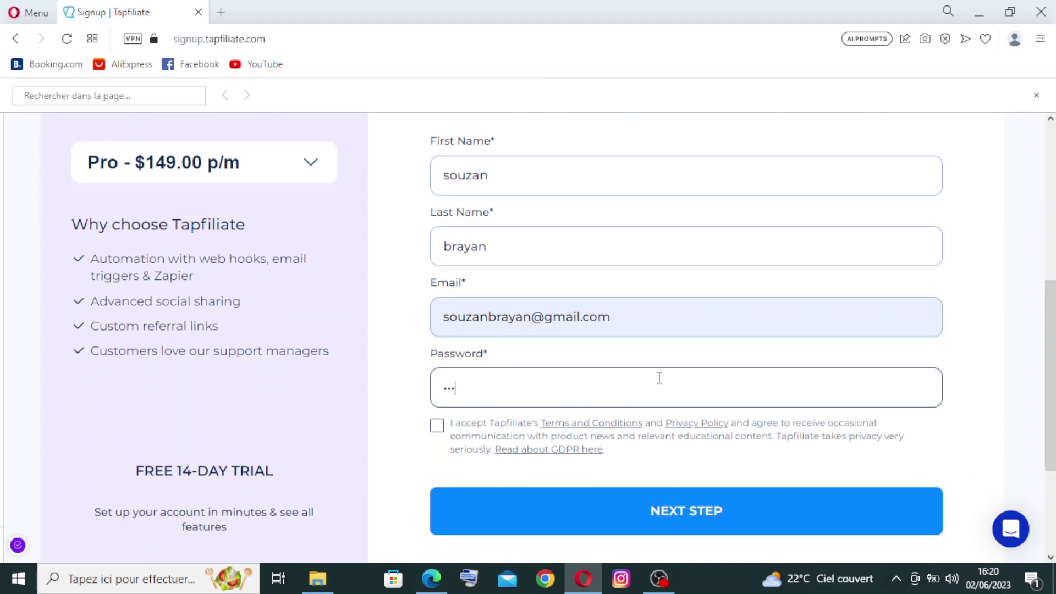
pyautogui.write('••••••••••')
pyautogui.click(437, 425)
pyautogui.scroll(-1, 1047, 384)
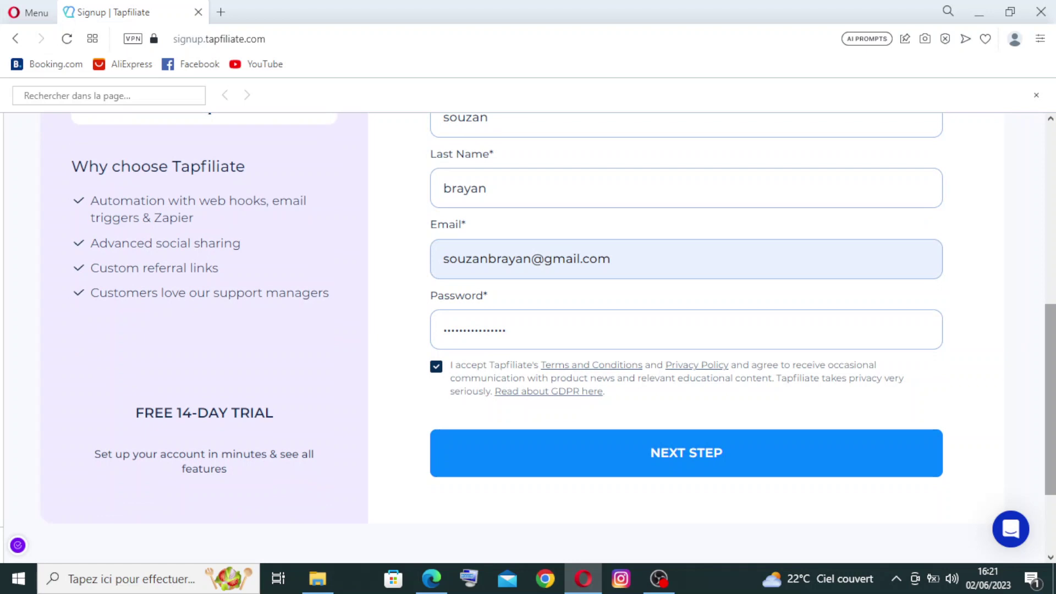
# Advance from the first signup step to the subdomain step
pyautogui.click(689, 464)
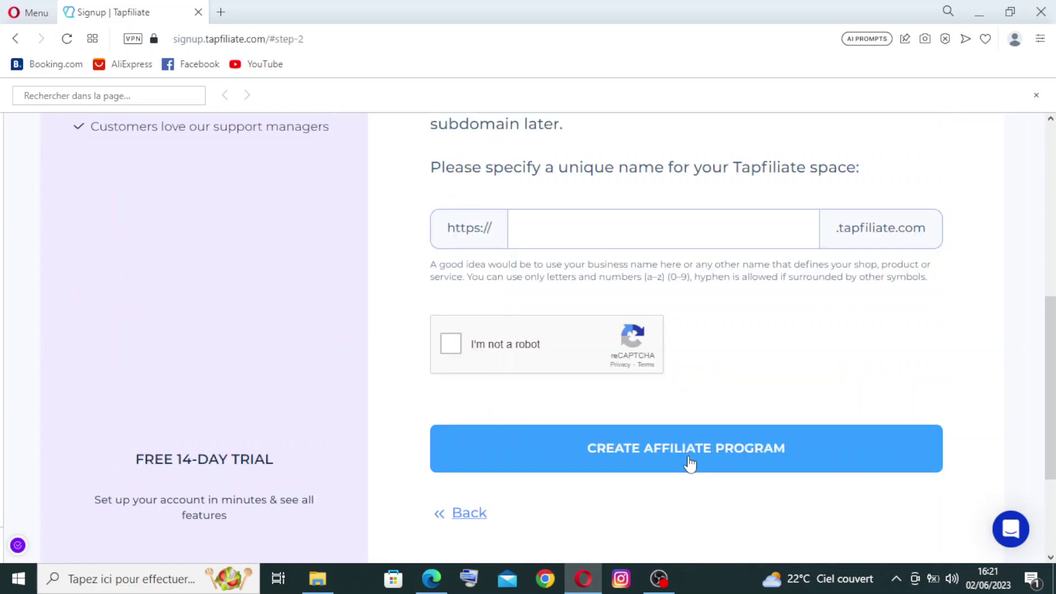
pyautogui.click(690, 463)
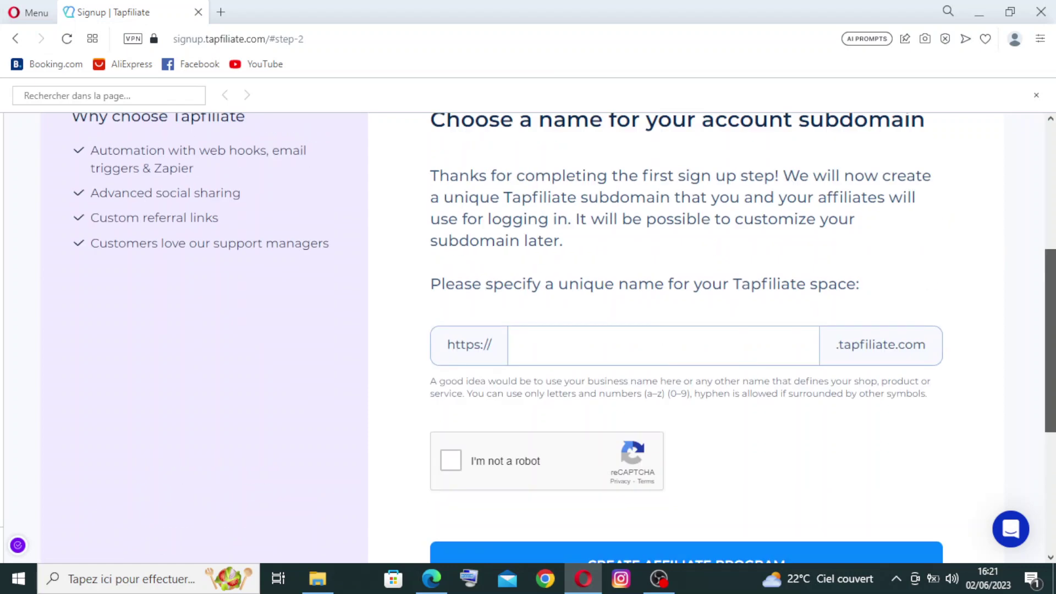
pyautogui.scroll(-2, 775, 435)
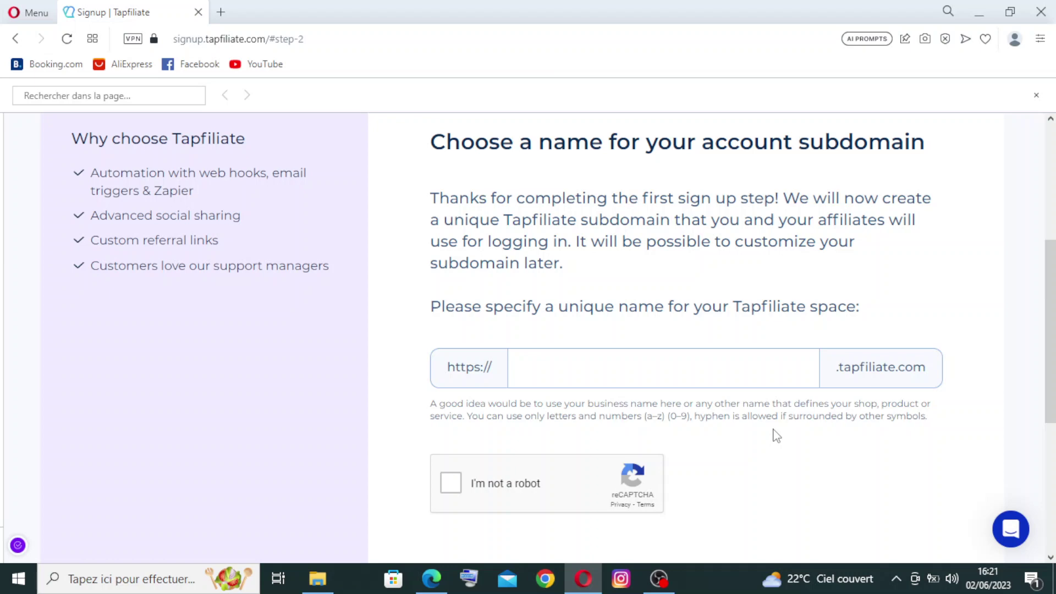
# Set the subdomain to 'cosmetics' and tick the 'I'm not a robot' checkbox
pyautogui.click(716, 377)
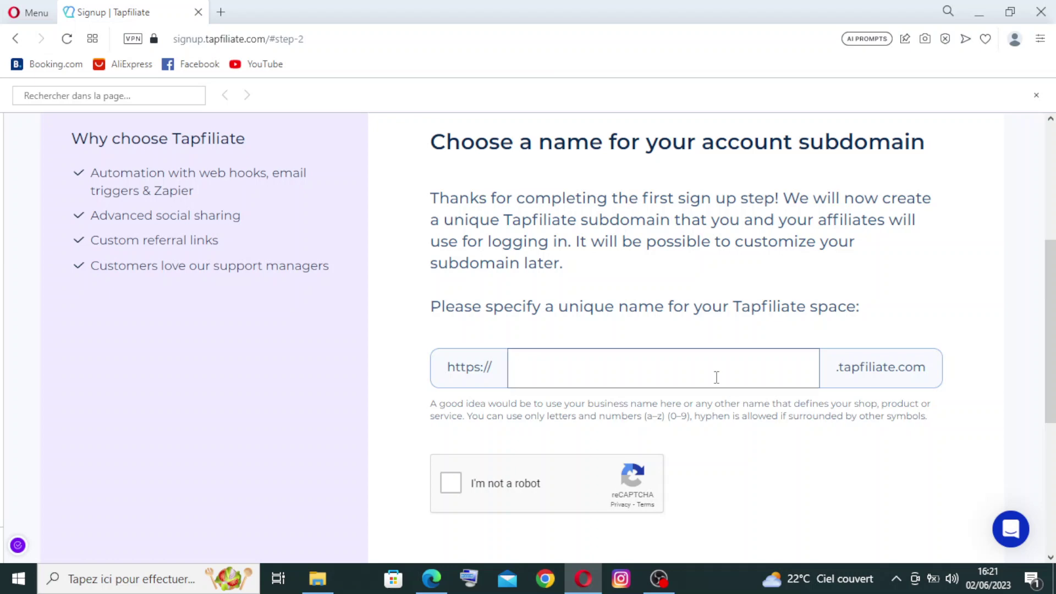
pyautogui.write('cosmetics')
pyautogui.click(451, 483)
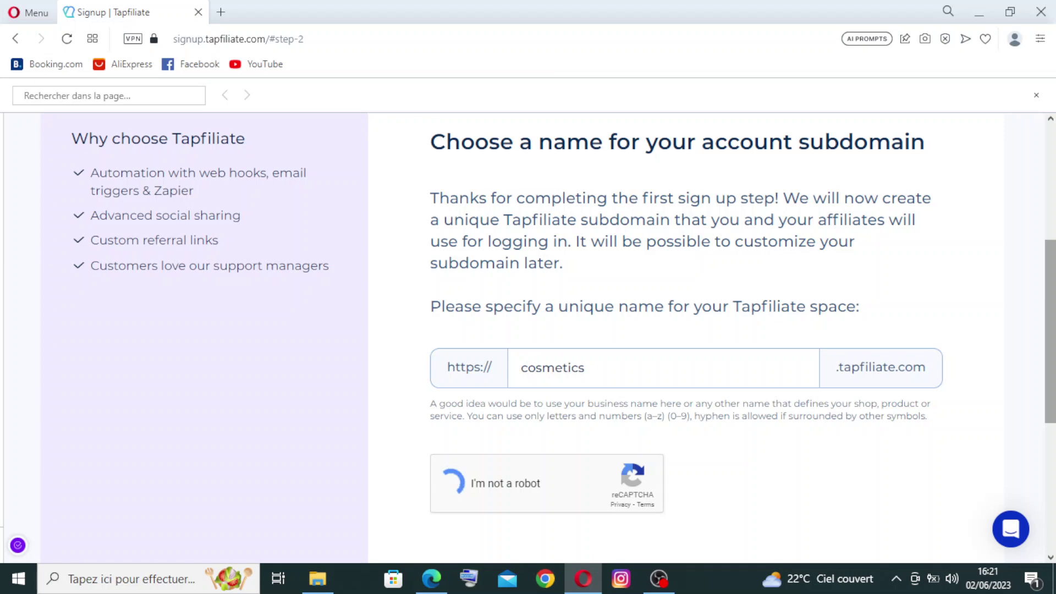
# Select the two crosswalk tiles in the reCAPTCHA challenge and verify
pyautogui.scroll(-3, 682, 330)
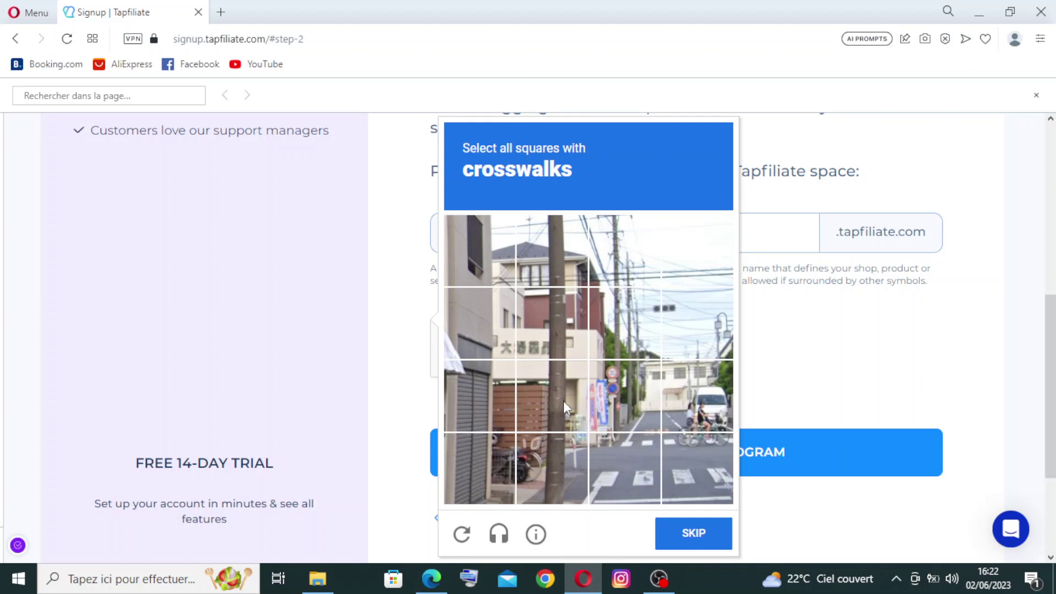
pyautogui.click(618, 480)
pyautogui.click(691, 464)
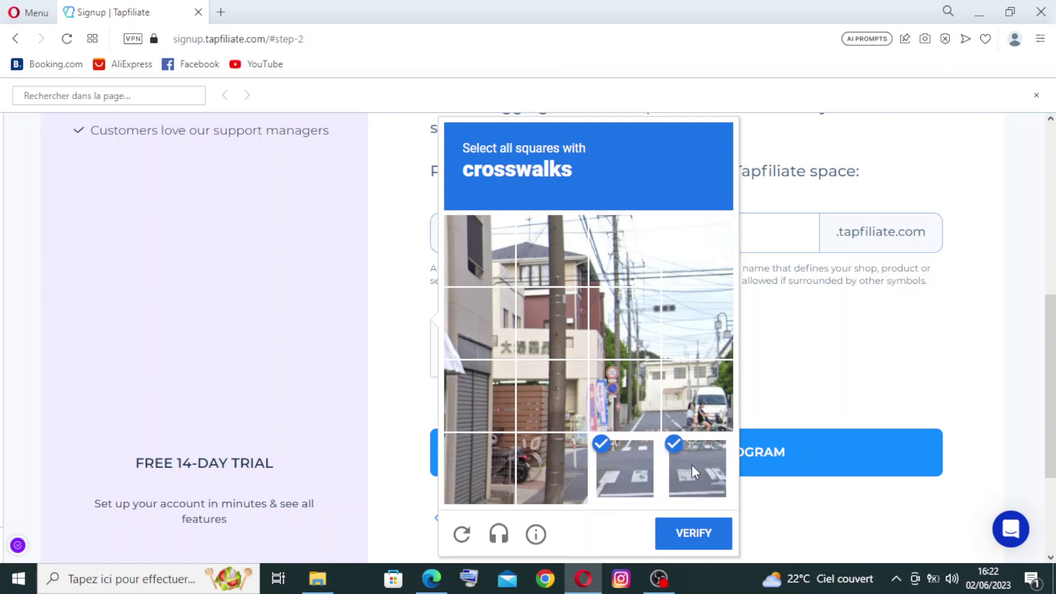
pyautogui.click(723, 534)
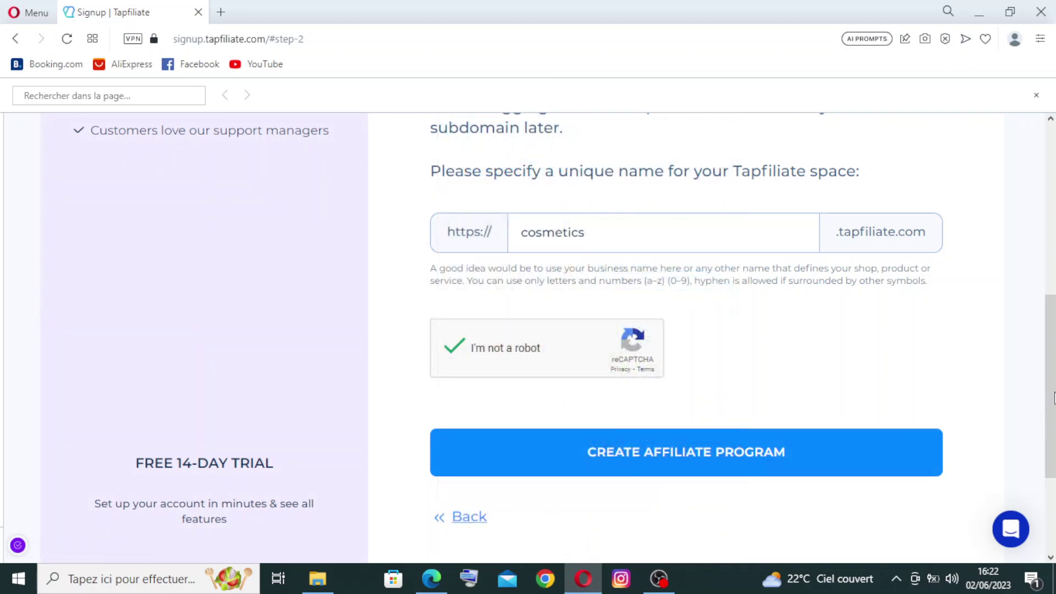
pyautogui.scroll(-3, 1050, 385)
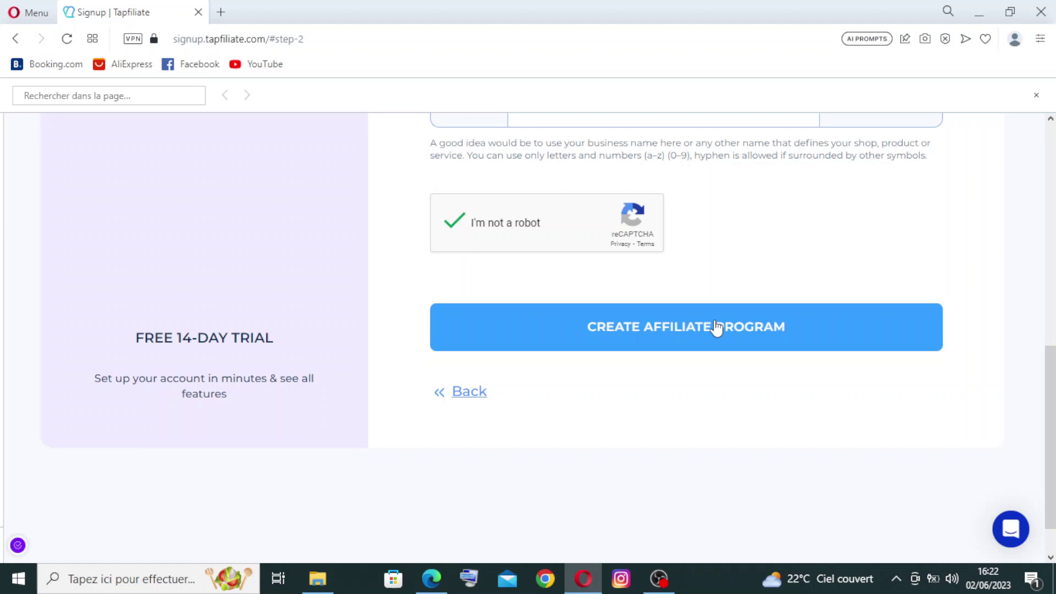
# Create the affiliate program and enter the cardholder's full name on the payment form
pyautogui.click(715, 328)
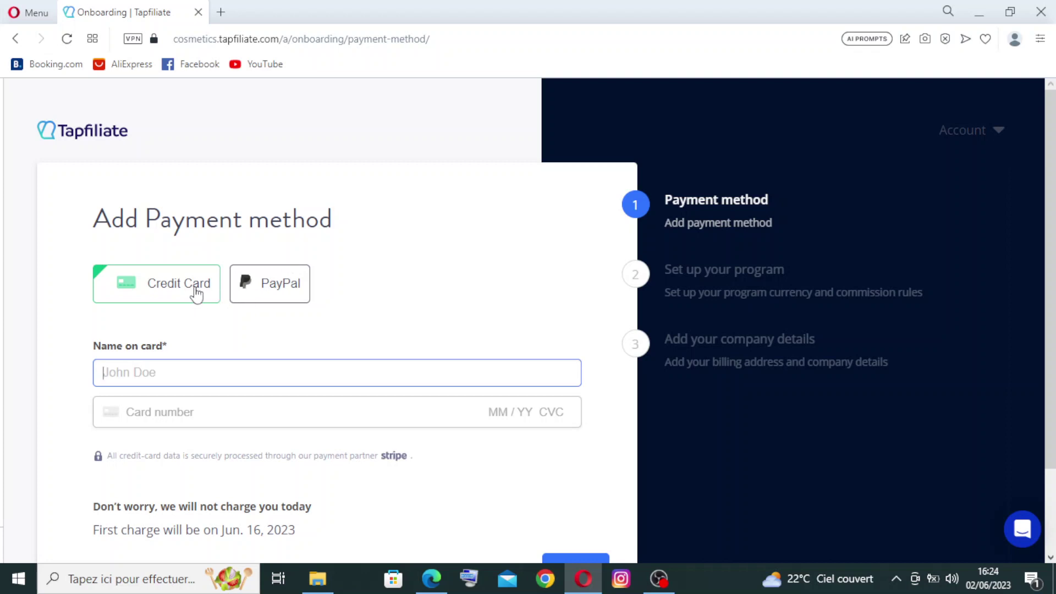
pyautogui.scroll(-1, 240, 272)
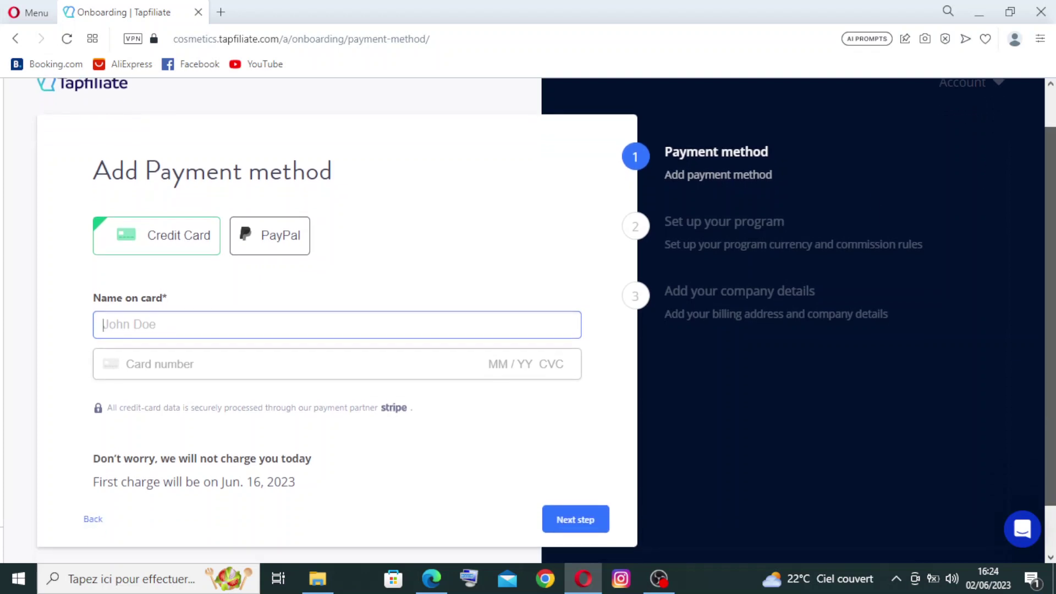
pyautogui.scroll(-1, 241, 272)
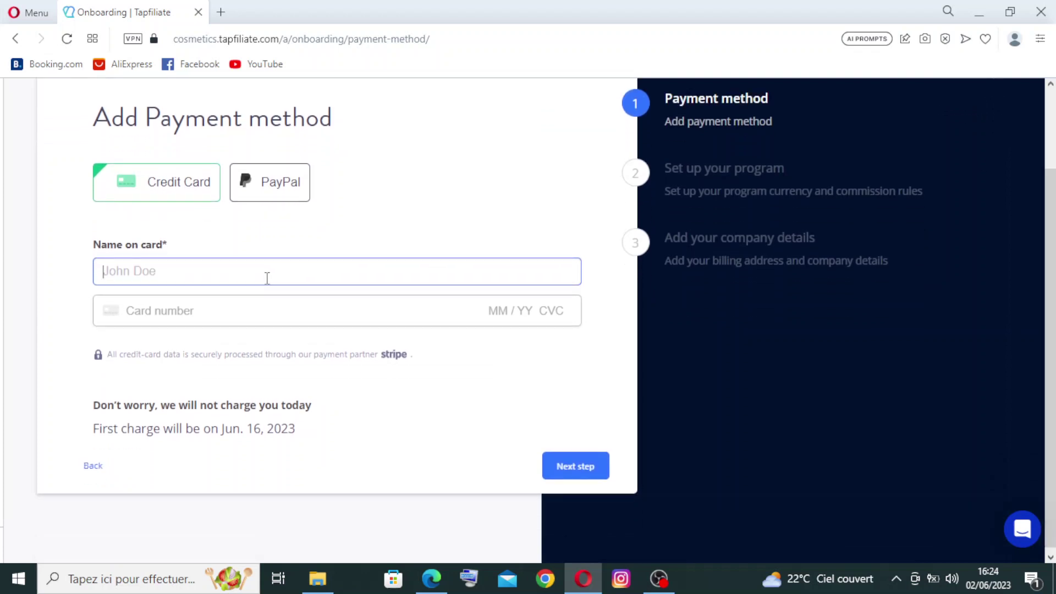
pyautogui.write('cont')
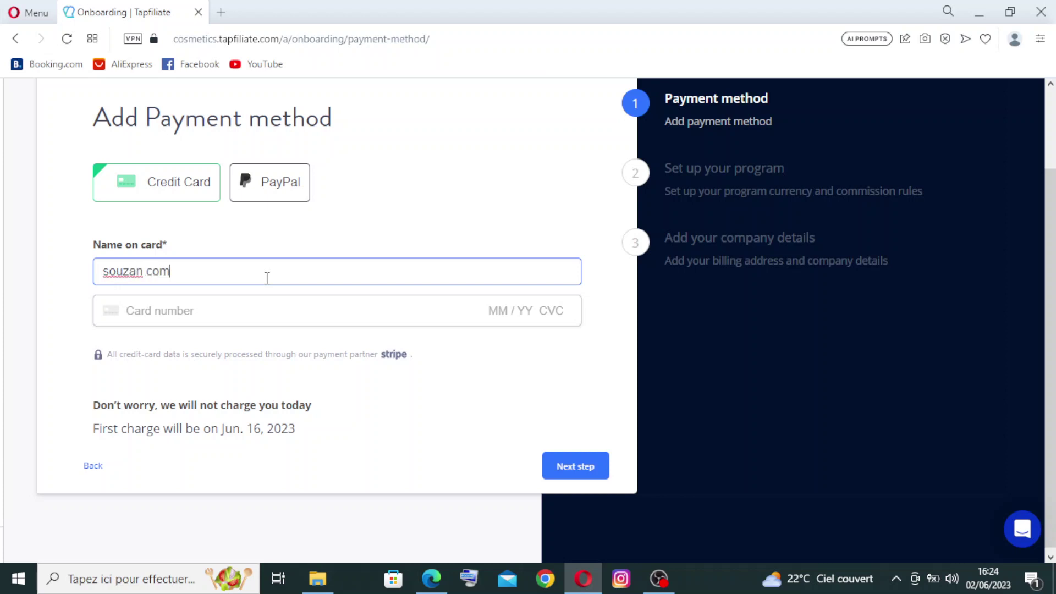
pyautogui.press('BackSpace')
pyautogui.press('BackSpace')
pyautogui.write('n')
pyautogui.press('BackSpace')
pyautogui.press('BackSpace')
pyautogui.press('BackSpace')
# Enter the card number, expiry date and CVC in the payment fields
pyautogui.click(324, 312)
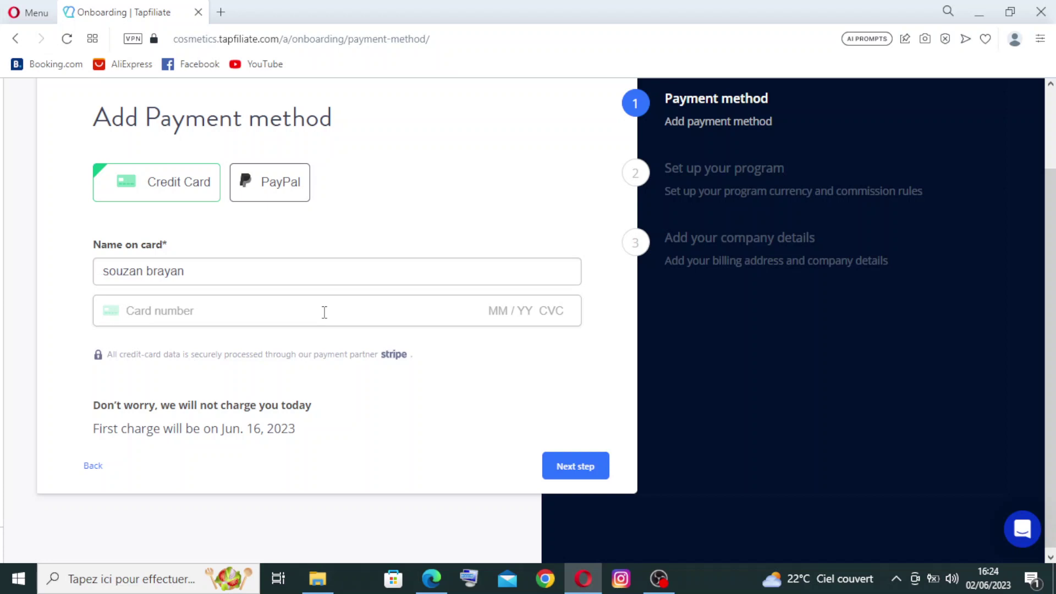
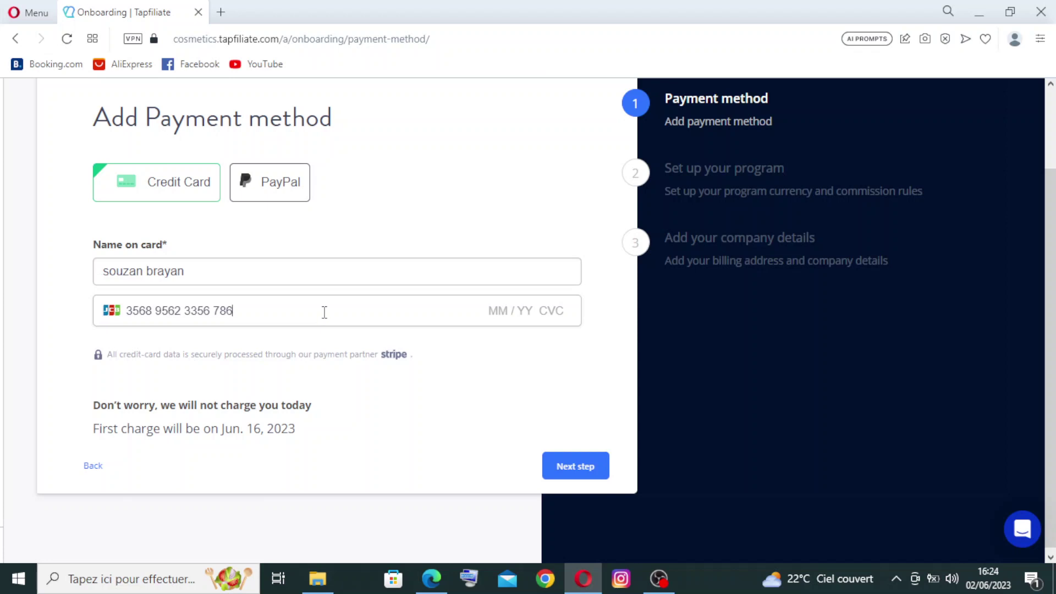
pyautogui.click(493, 311)
pyautogui.write('03 / 20')
pyautogui.press('BackSpace')
pyautogui.write('7')
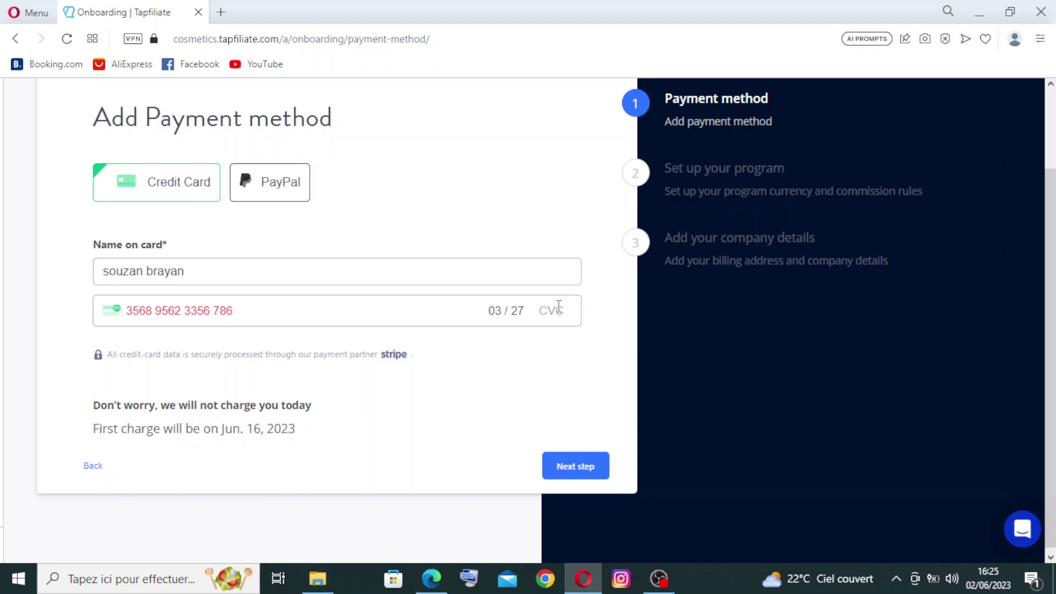
# Submit the card with Next step, see the 'card number is incomplete' error, then return via the logo
pyautogui.scroll(-1, 1049, 281)
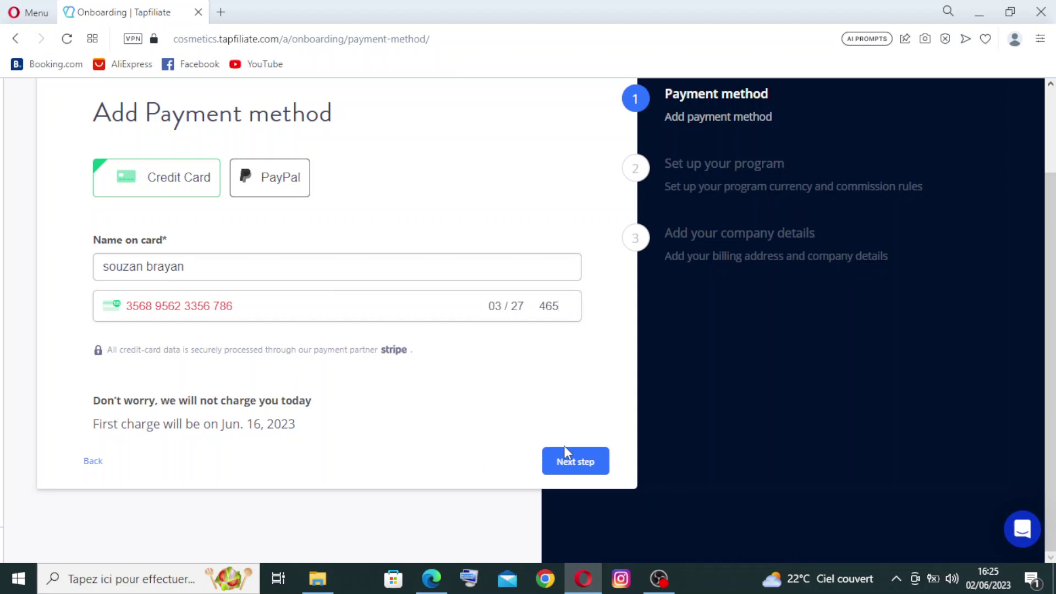
pyautogui.click(570, 462)
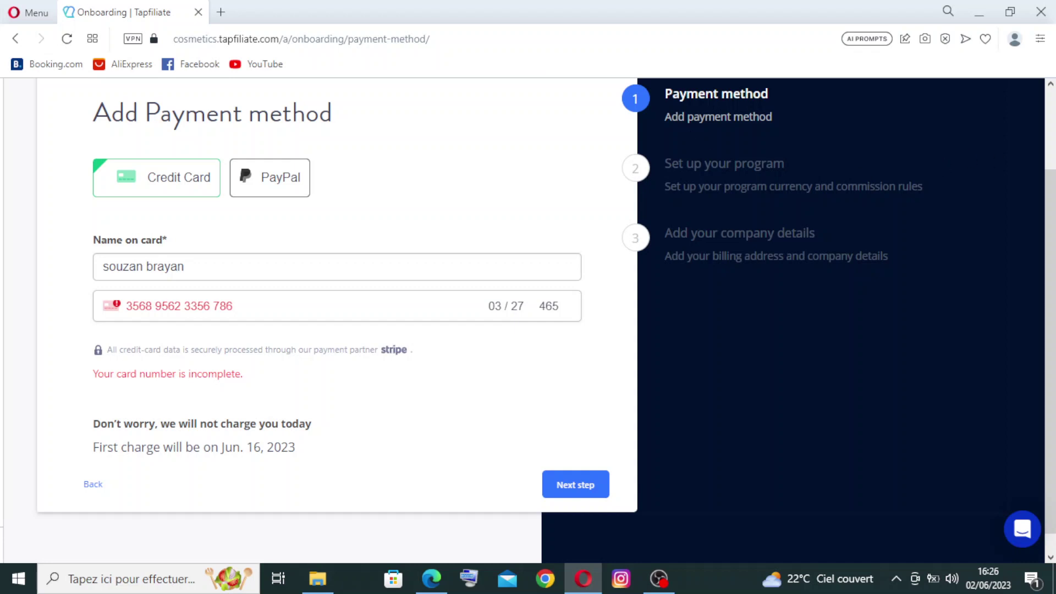
pyautogui.scroll(1, 938, 159)
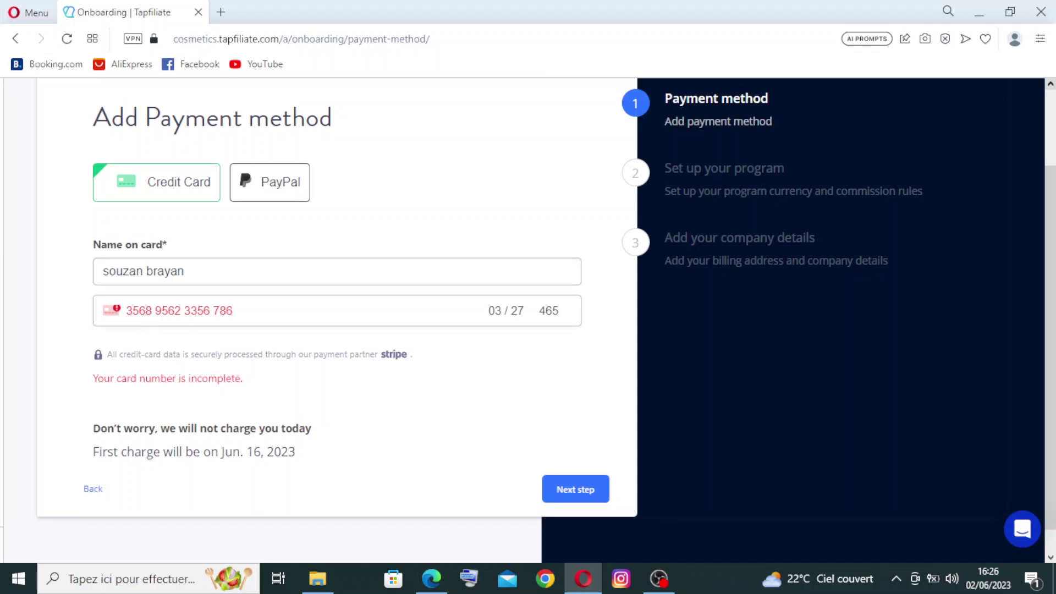
pyautogui.scroll(3, 832, 295)
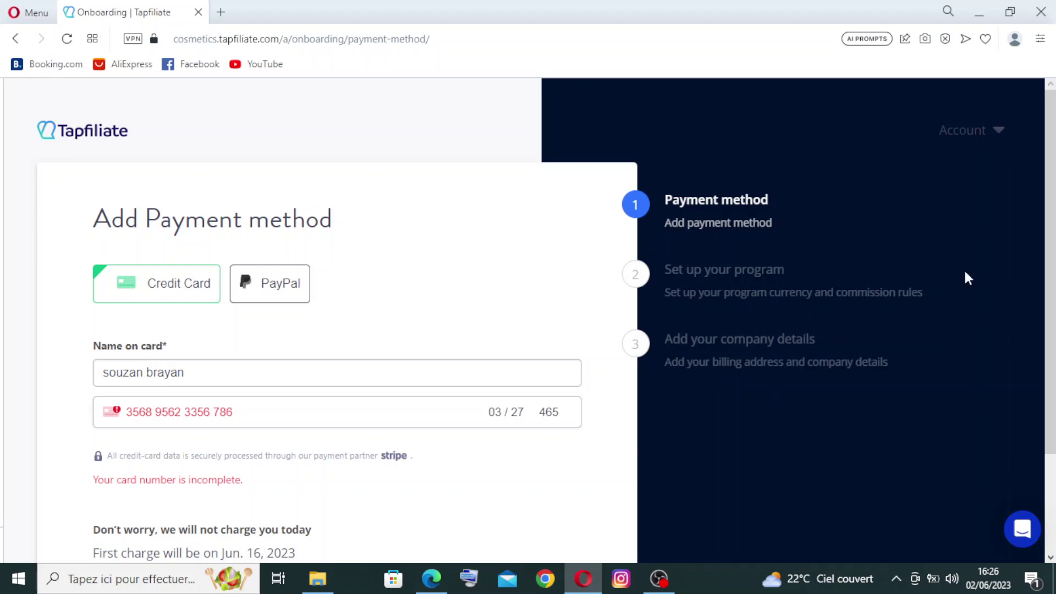
pyautogui.moveTo(1050, 272); pyautogui.dragTo(1050, 369)
pyautogui.scroll(2, 902, 372)
pyautogui.click(78, 140)
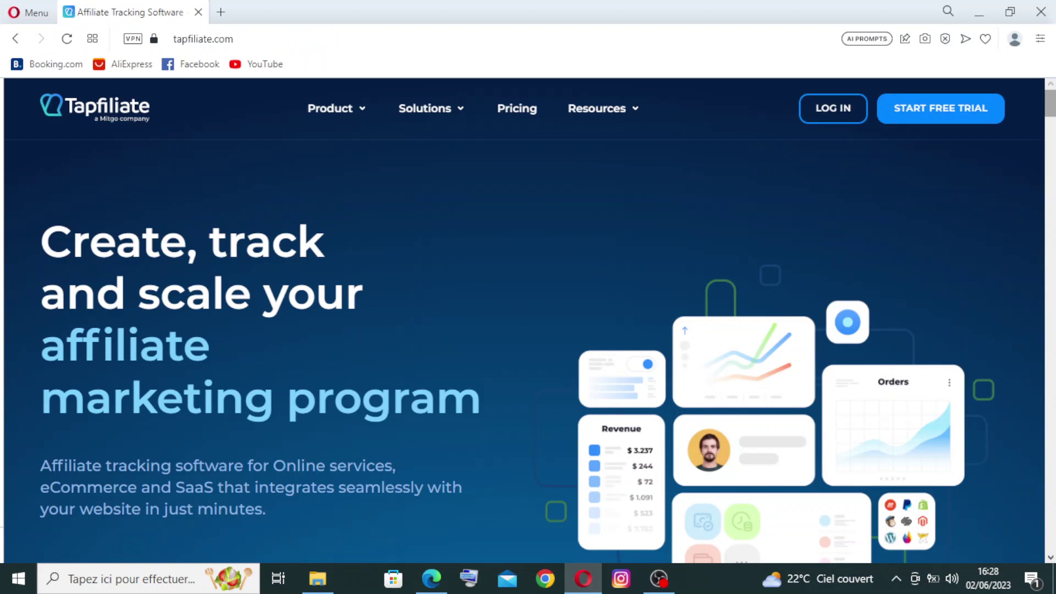
# Look over the homepage's Solutions and Resources menus and open the find-in-page bar
pyautogui.moveTo(1050, 103); pyautogui.dragTo(987, 69)
pyautogui.moveTo(431, 108)
pyautogui.hotkey('ctrl', 'f')
pyautogui.moveTo(621, 154)
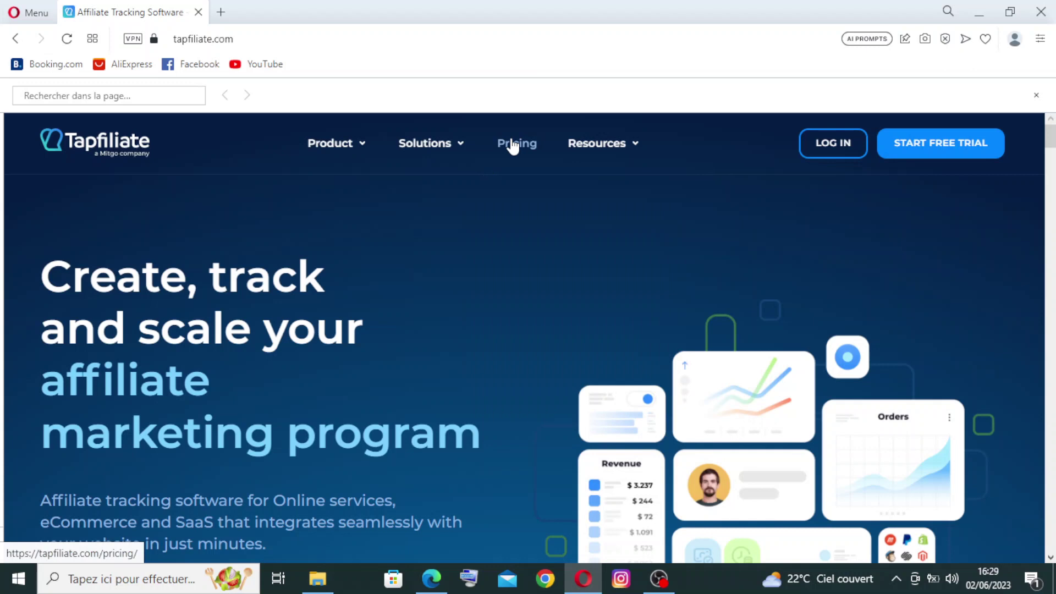
# Open Pricing and scroll to the Essential $89, Pro $149 and Enterprise Custom plan cards
pyautogui.click(512, 144)
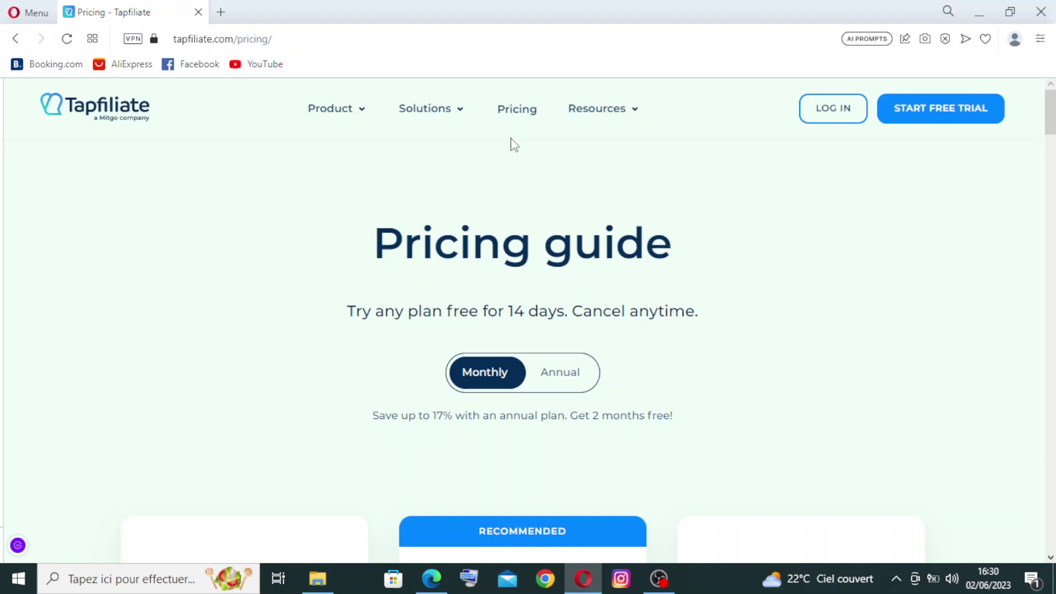
pyautogui.scroll(-8, 1051, 110)
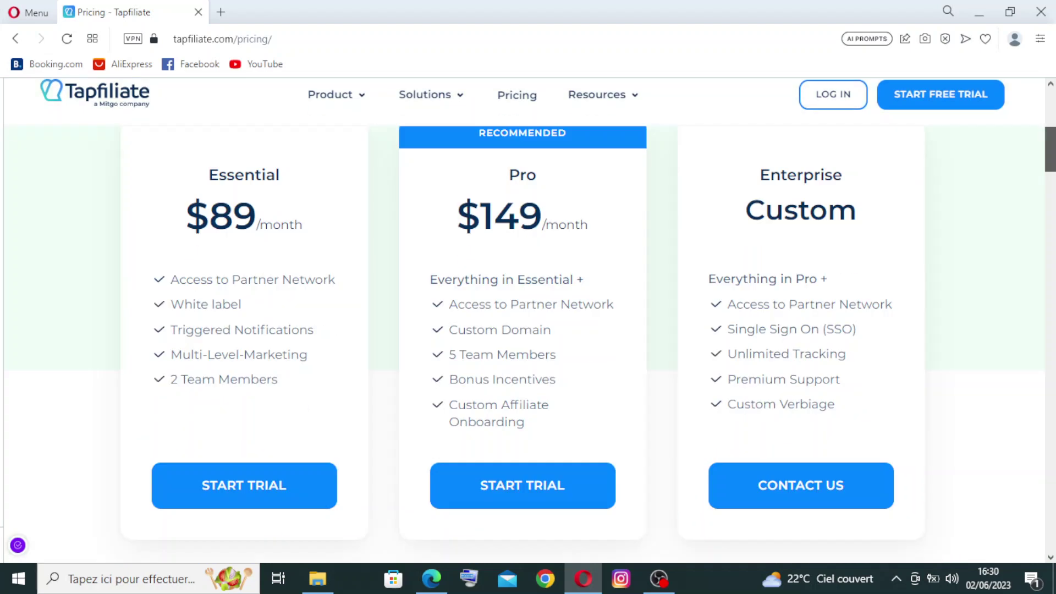
pyautogui.scroll(2, 217, 260)
pyautogui.scroll(1, 217, 261)
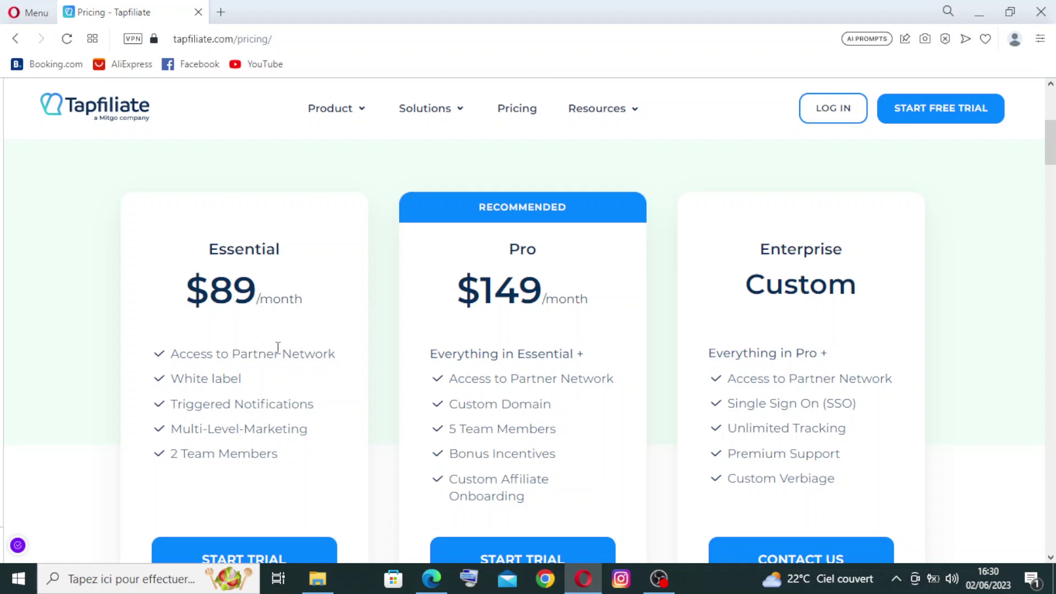
pyautogui.scroll(-2, 693, 130)
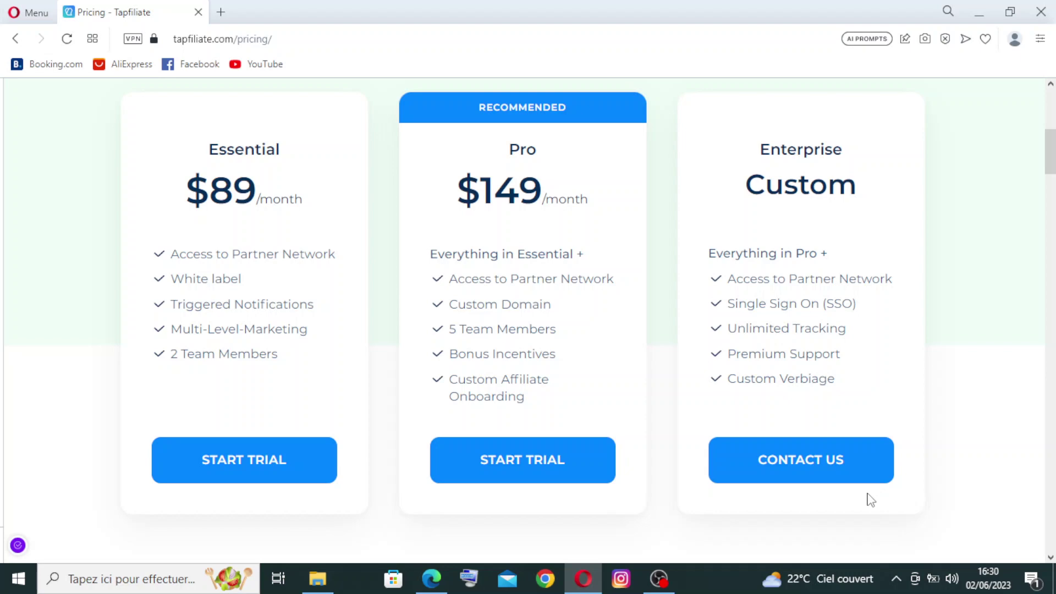
pyautogui.hotkey('ctrl', 'f')
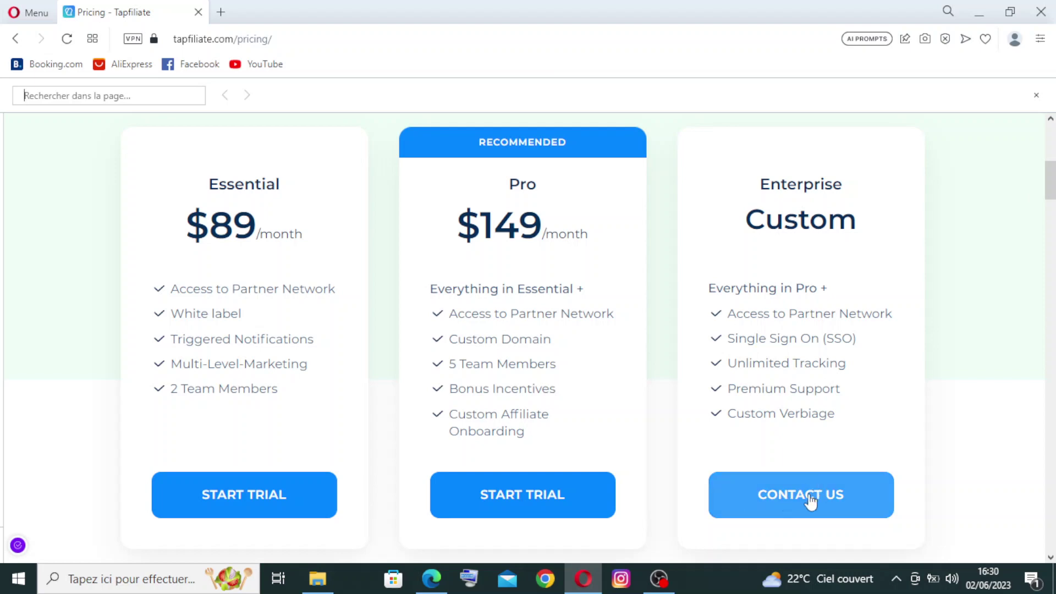
pyautogui.scroll(-5, 1049, 180)
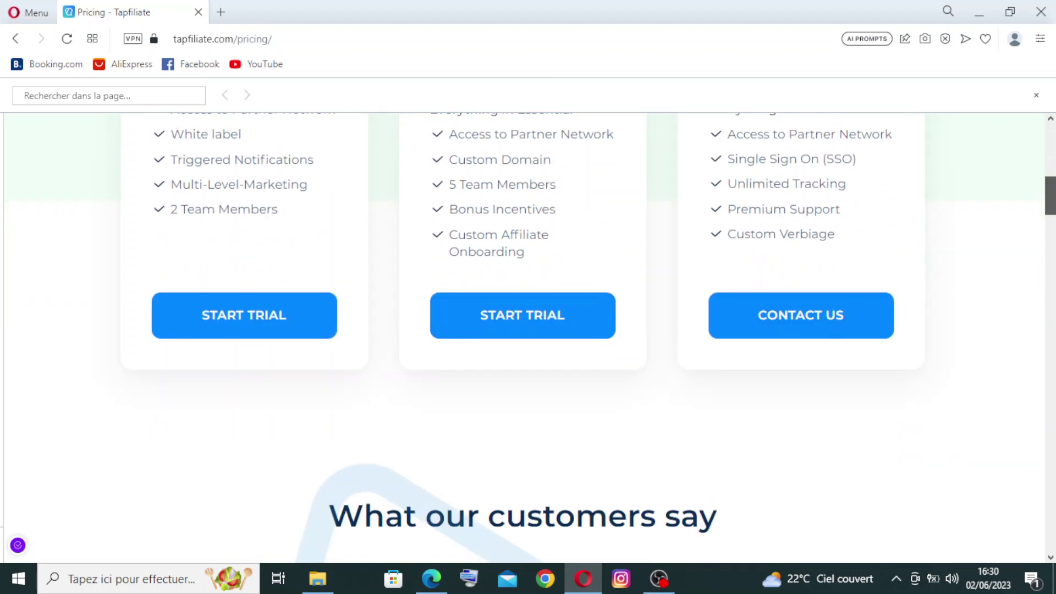
pyautogui.scroll(-15, 527, 336)
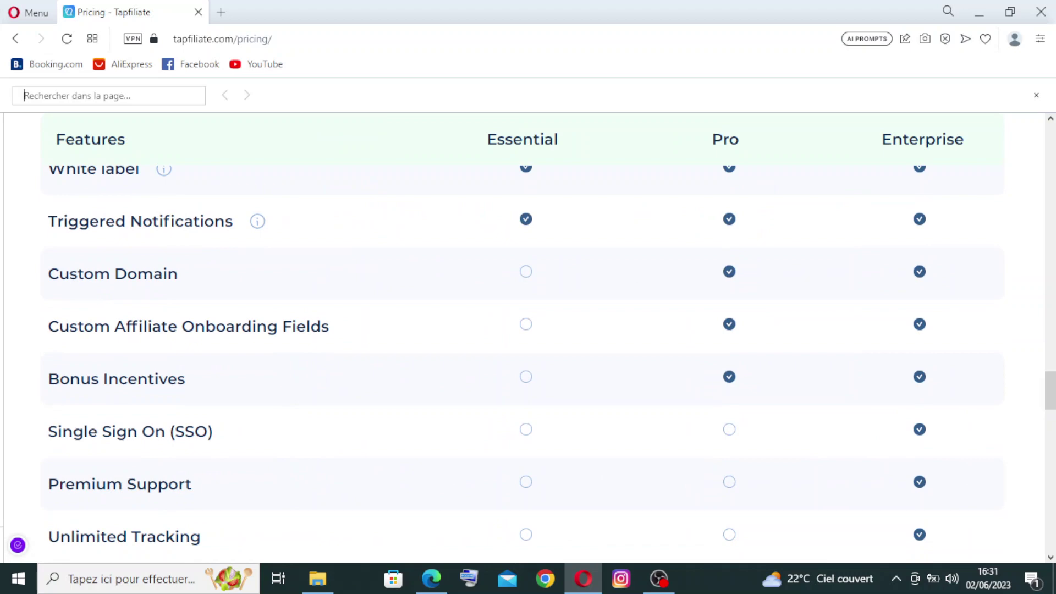
pyautogui.moveTo(1053, 392); pyautogui.dragTo(1050, 212)
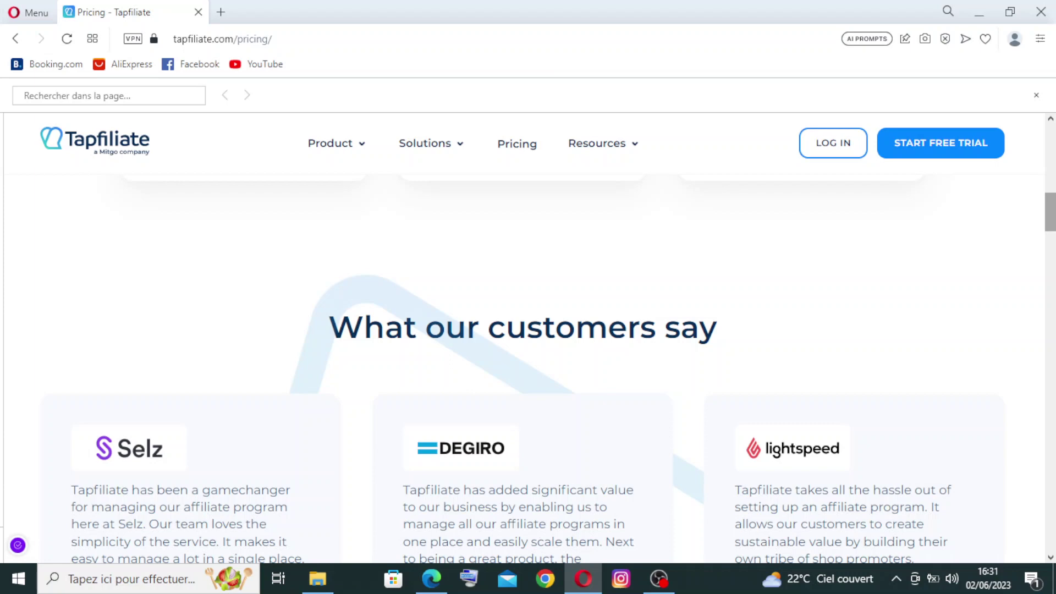